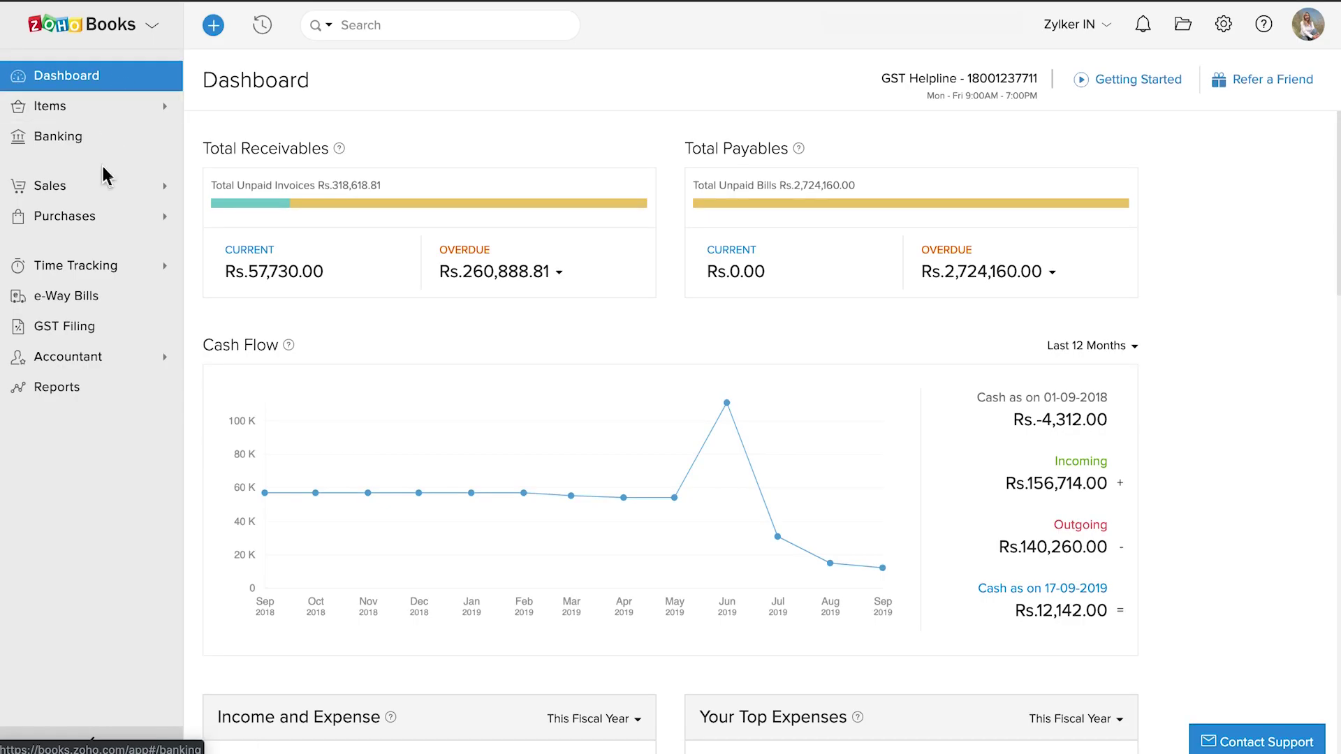
# - Open the All Vendors list under Purchases
pyautogui.click(87, 218)
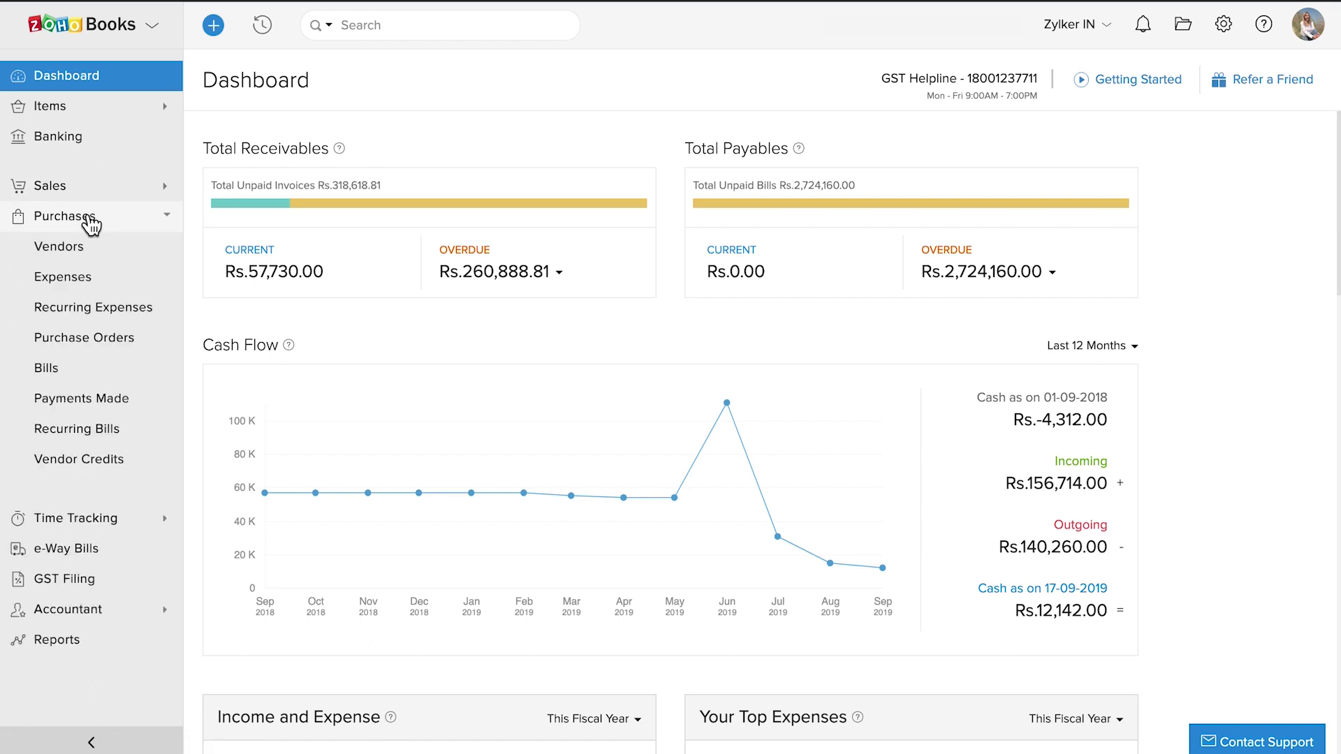
pyautogui.click(91, 248)
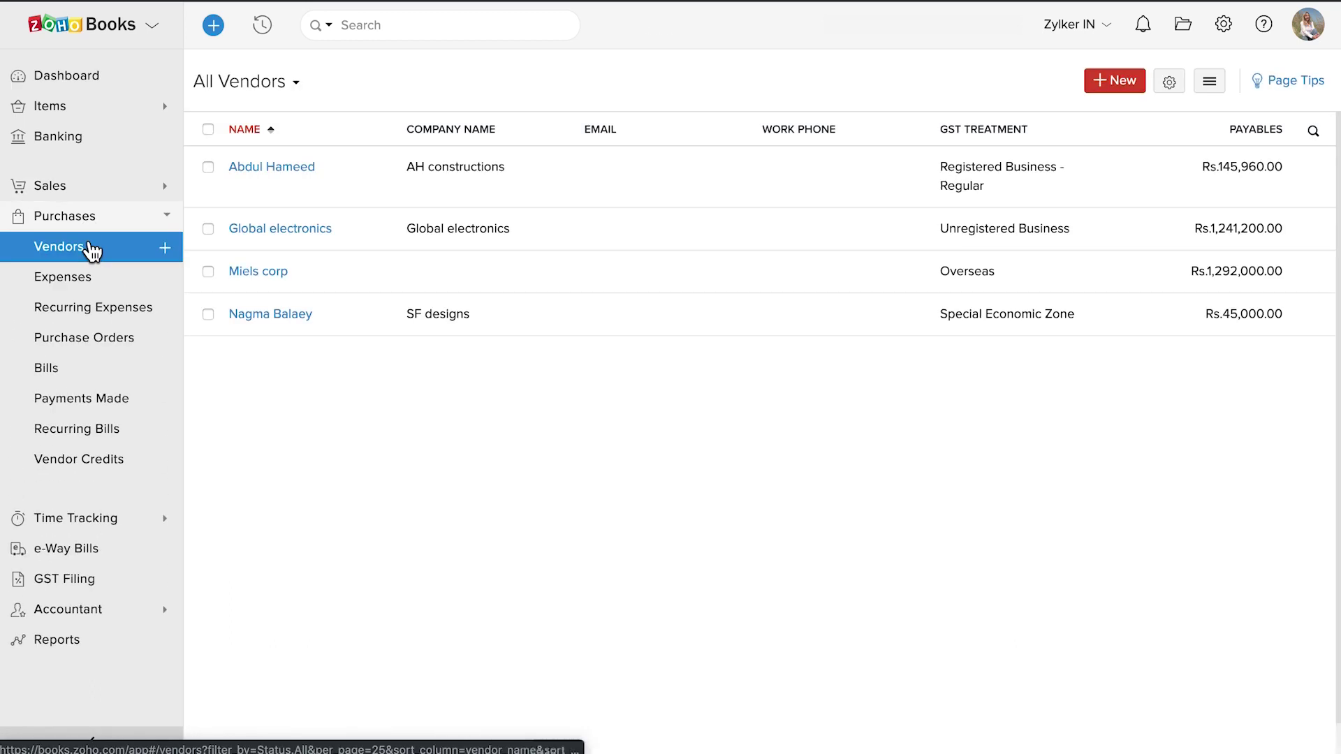
# - Start a new vendor with company name SS Corp and display name SS Corp
pyautogui.click(1114, 82)
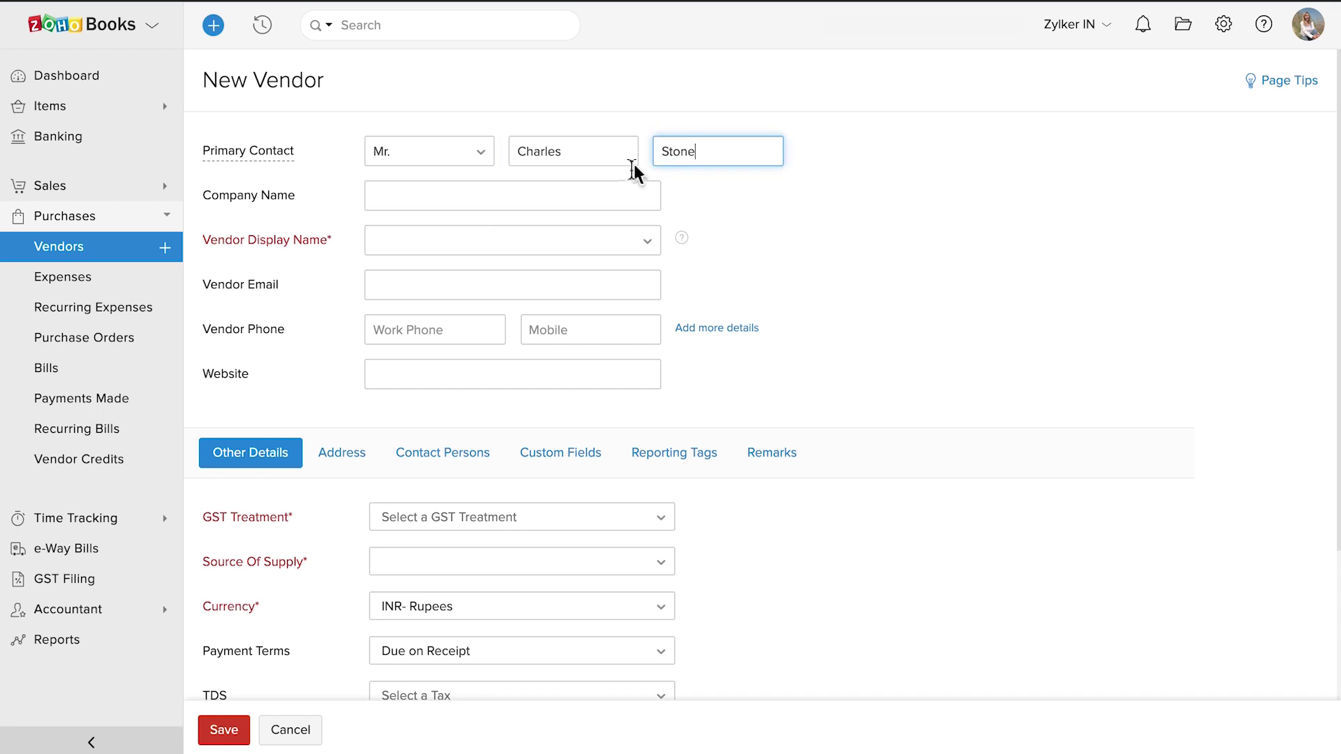
pyautogui.click(498, 202)
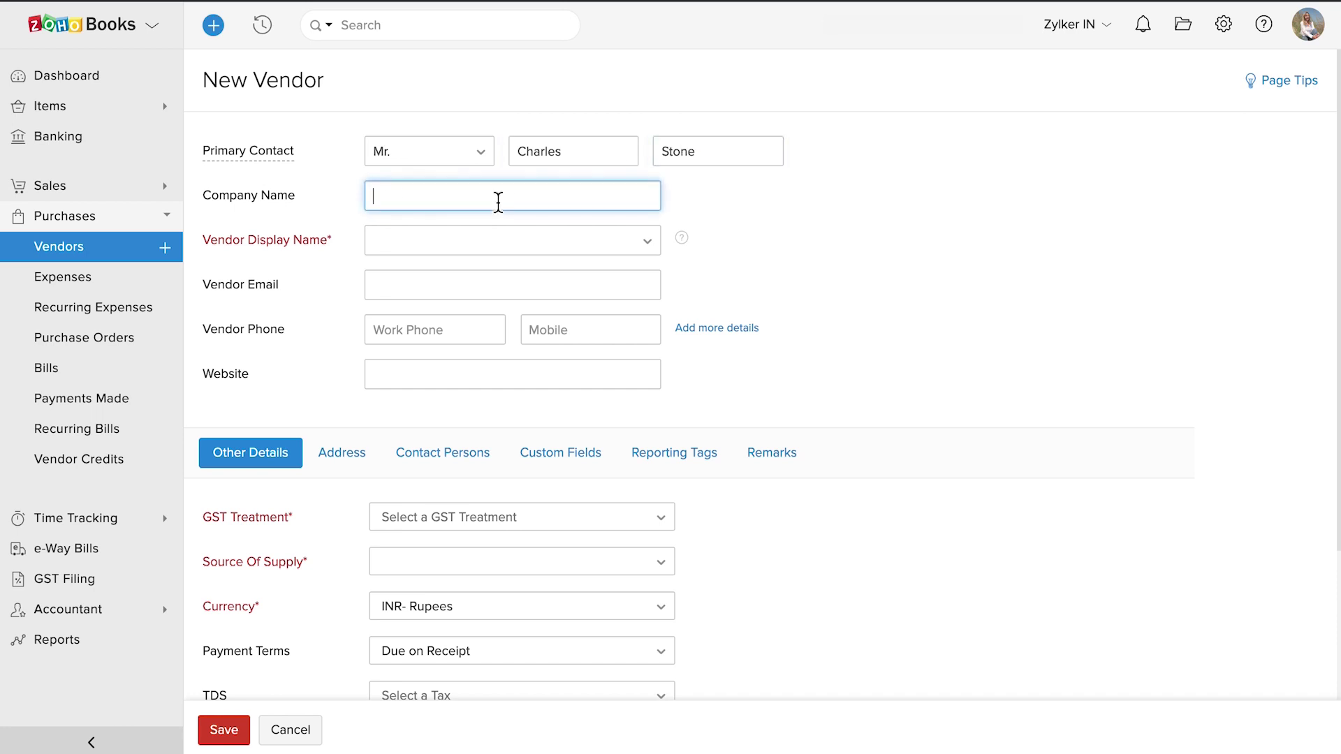
pyautogui.write('SS Corp')
pyautogui.click(503, 242)
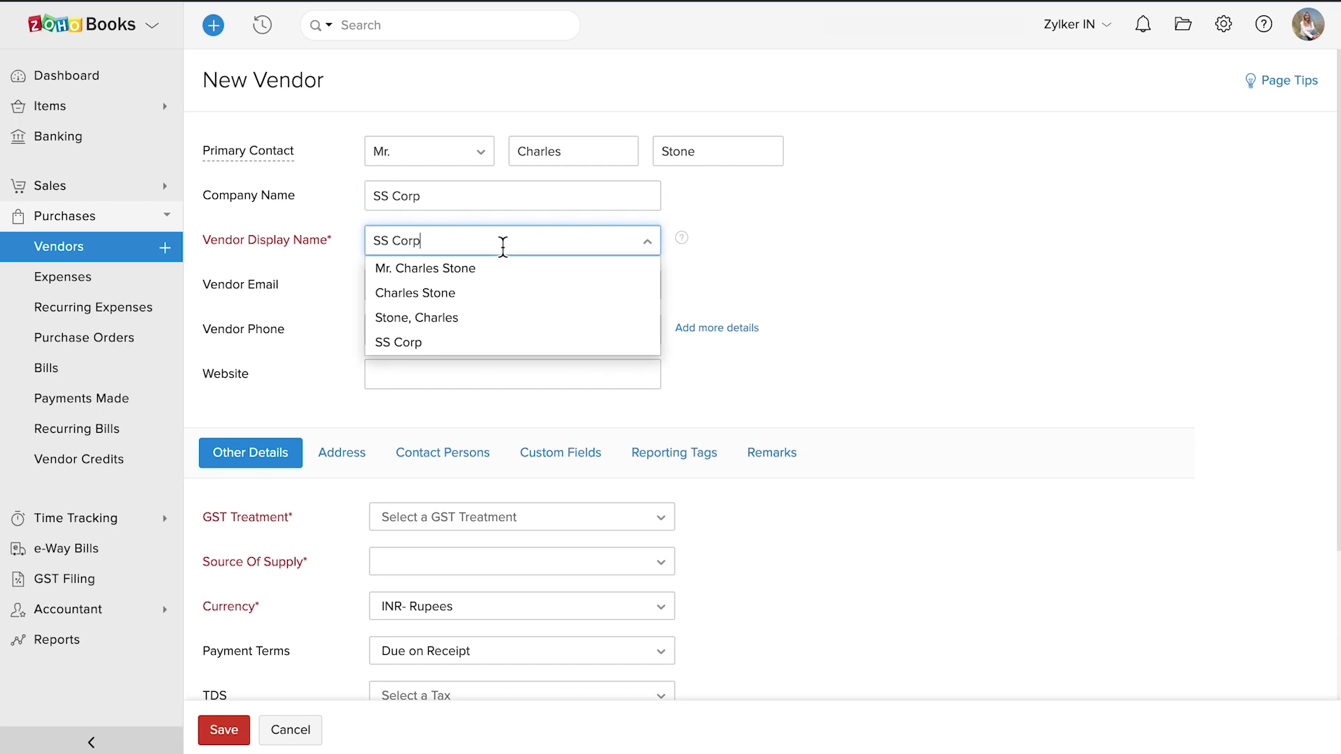
pyautogui.click(468, 342)
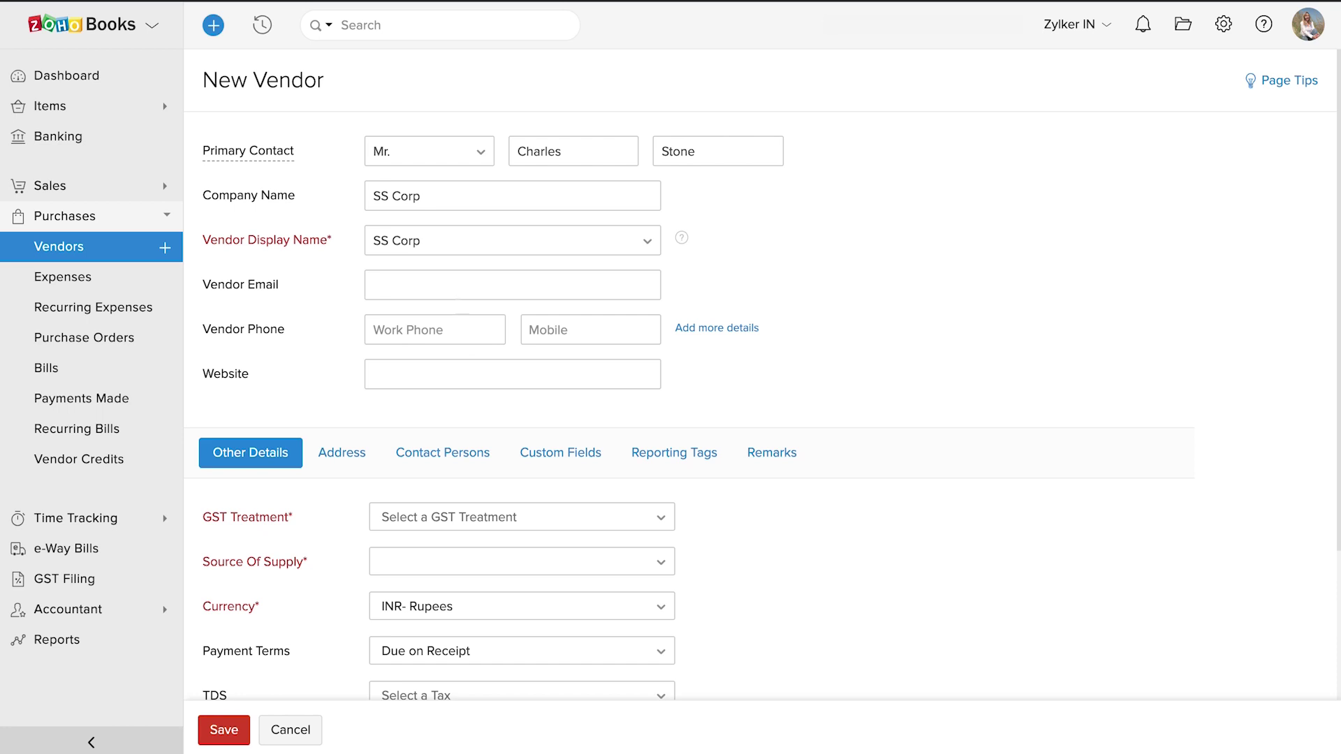
# - Move through the vendor email, work phone, mobile and website fields
pyautogui.click(448, 284)
pyautogui.click(442, 327)
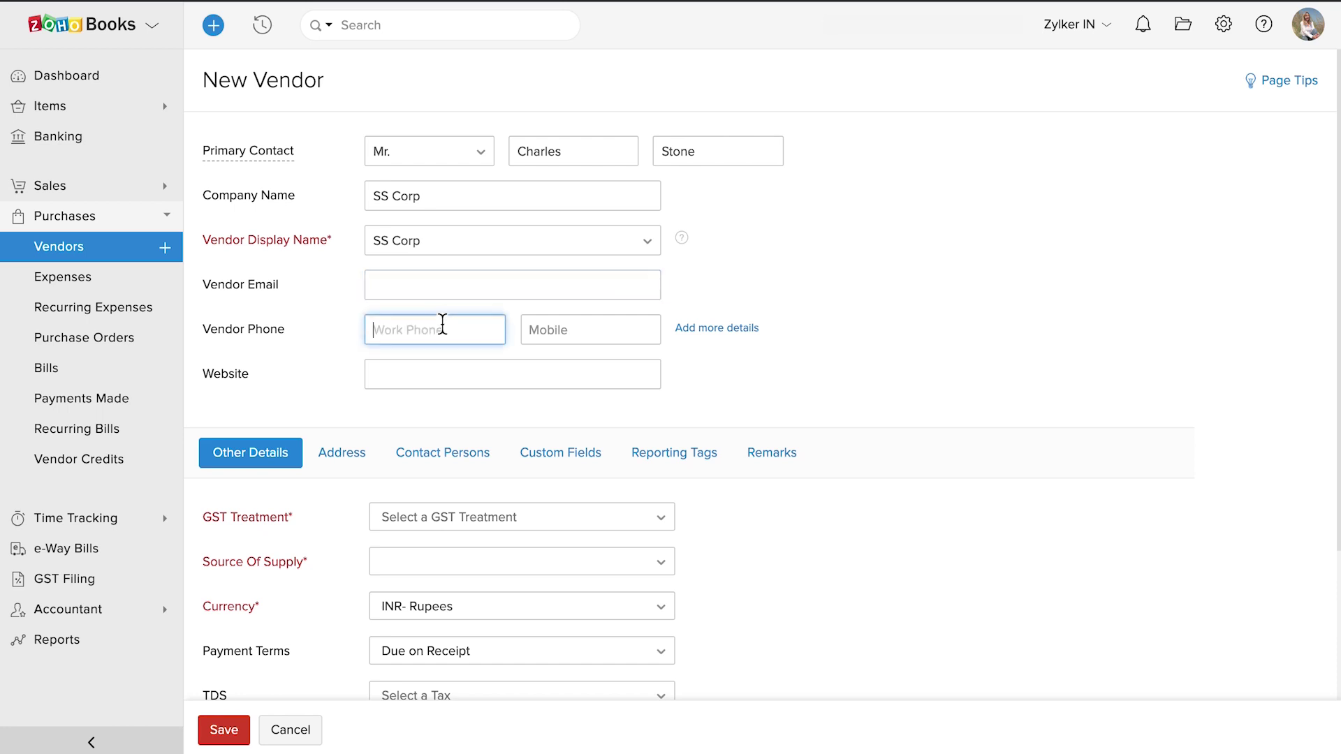
pyautogui.click(563, 331)
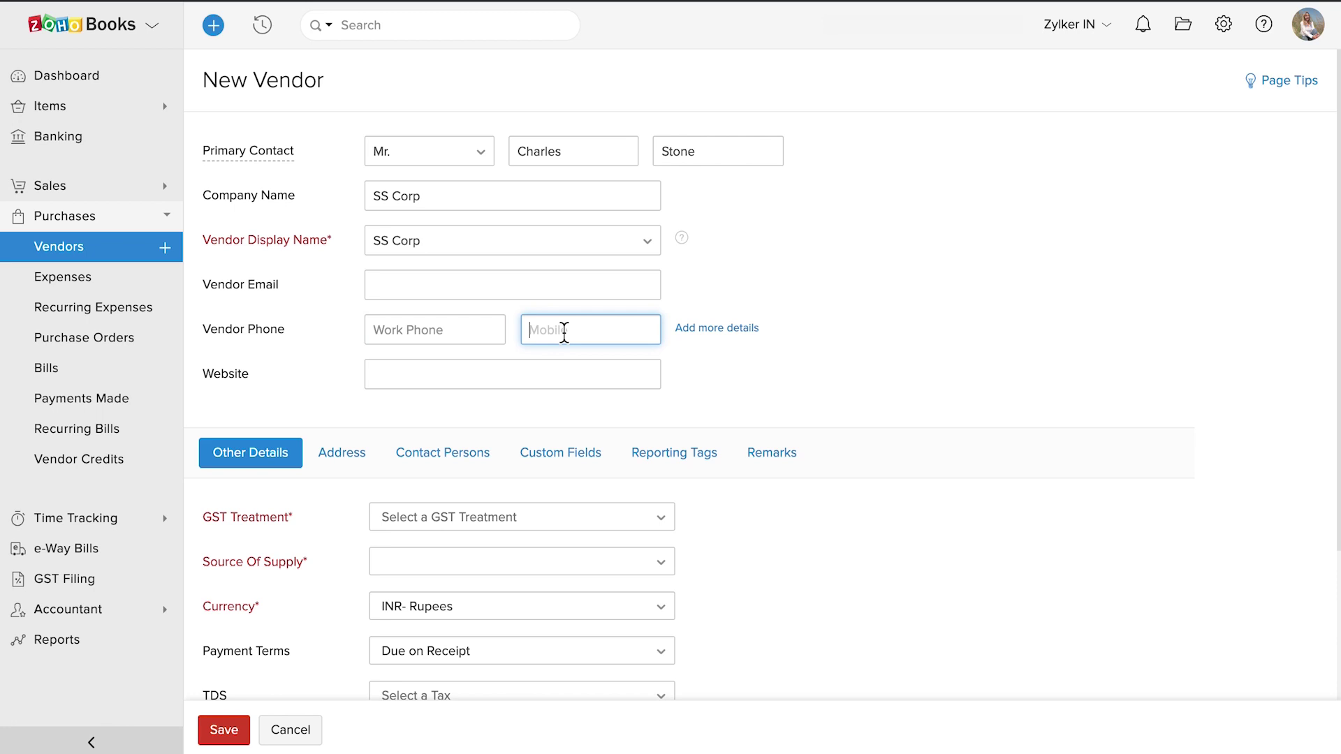
pyautogui.click(461, 376)
# - Set GST treatment to Registered Business - Regular and paste the vendor's GSTIN
pyautogui.scroll(-2, 322, 392)
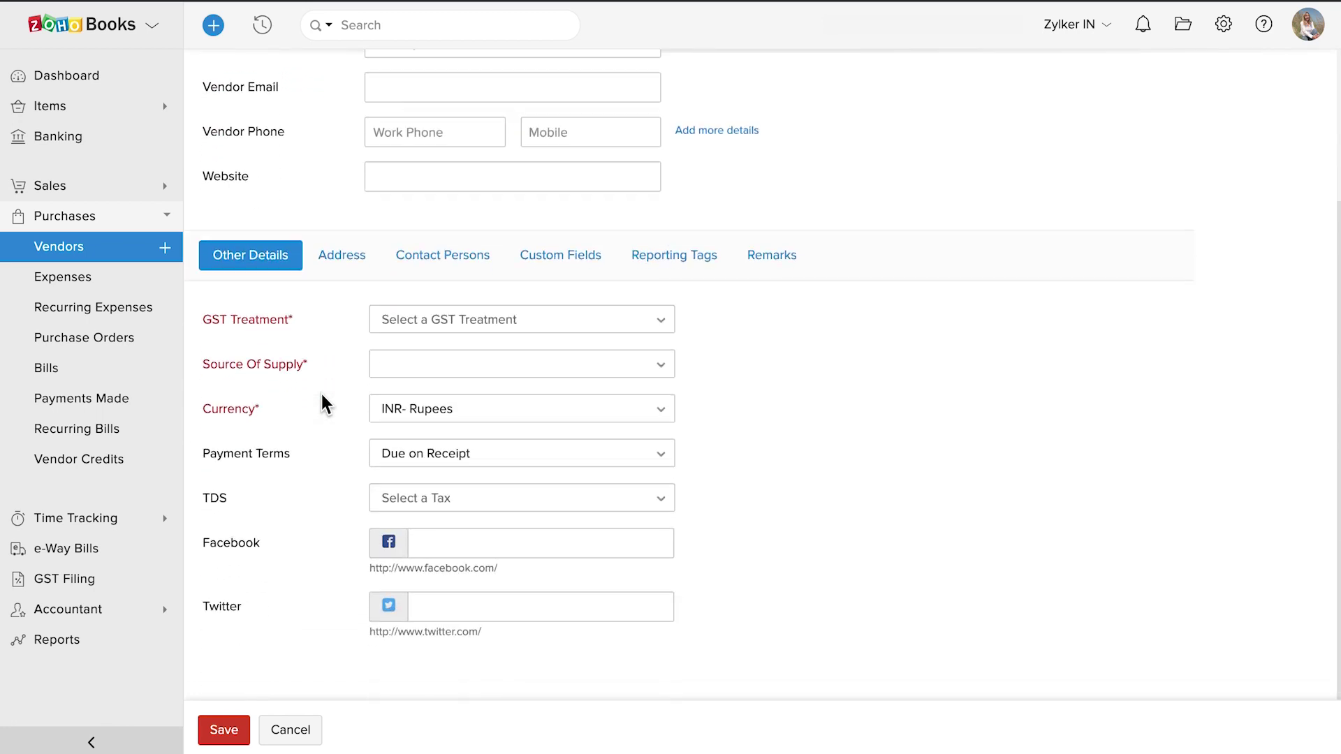
pyautogui.click(545, 320)
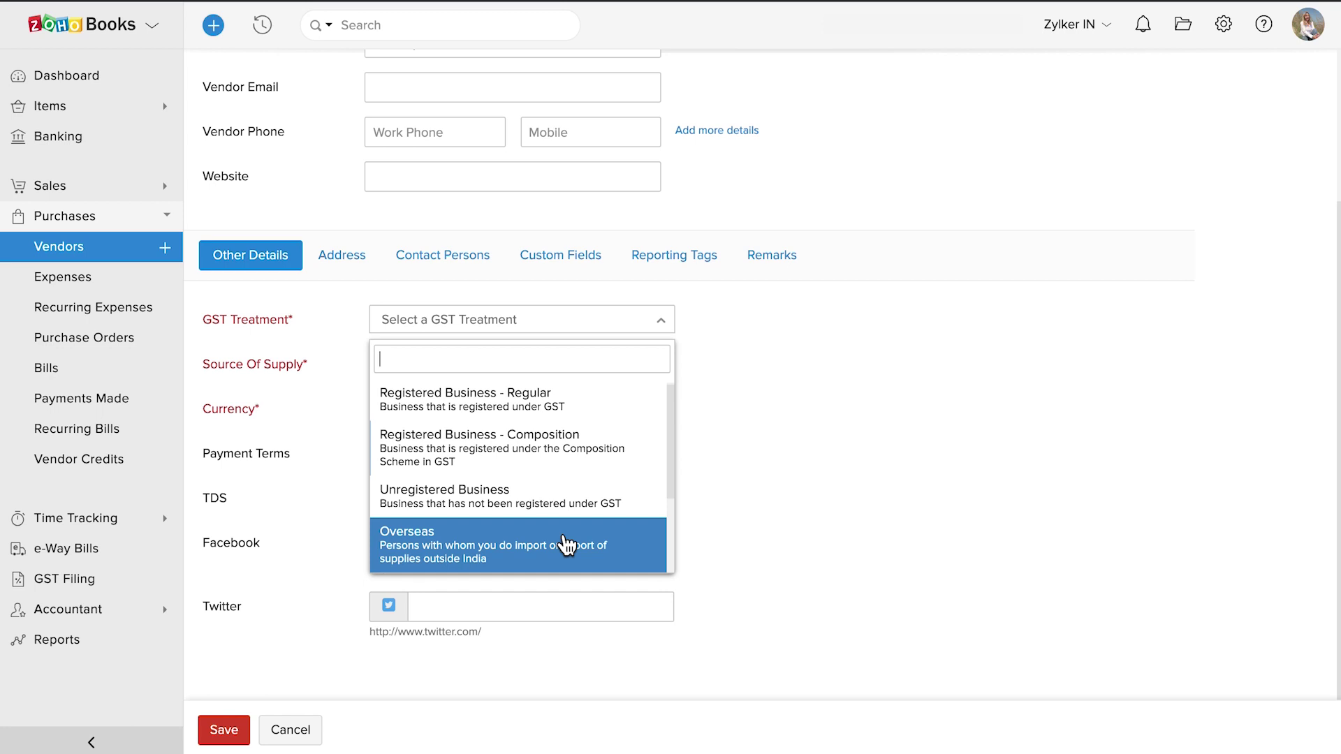
pyautogui.scroll(-1, 567, 543)
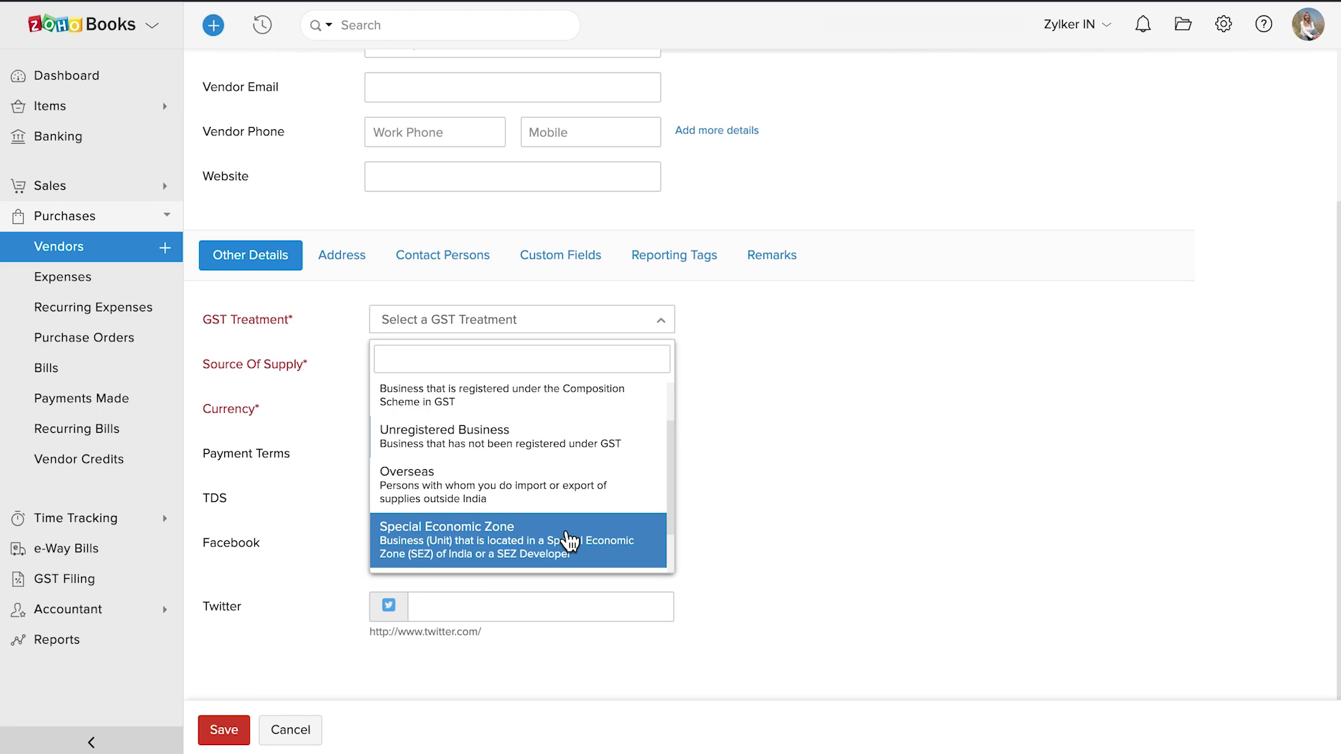
pyautogui.scroll(-1, 569, 541)
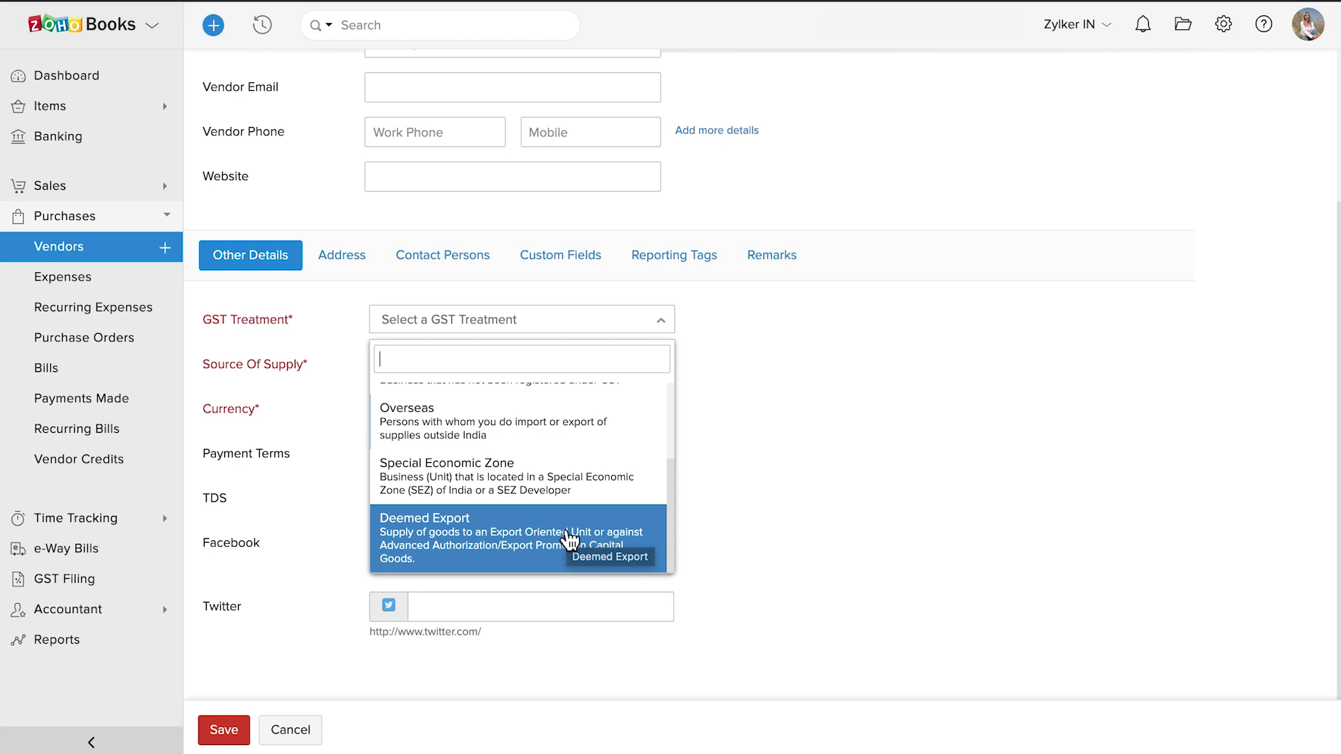
pyautogui.scroll(3, 569, 540)
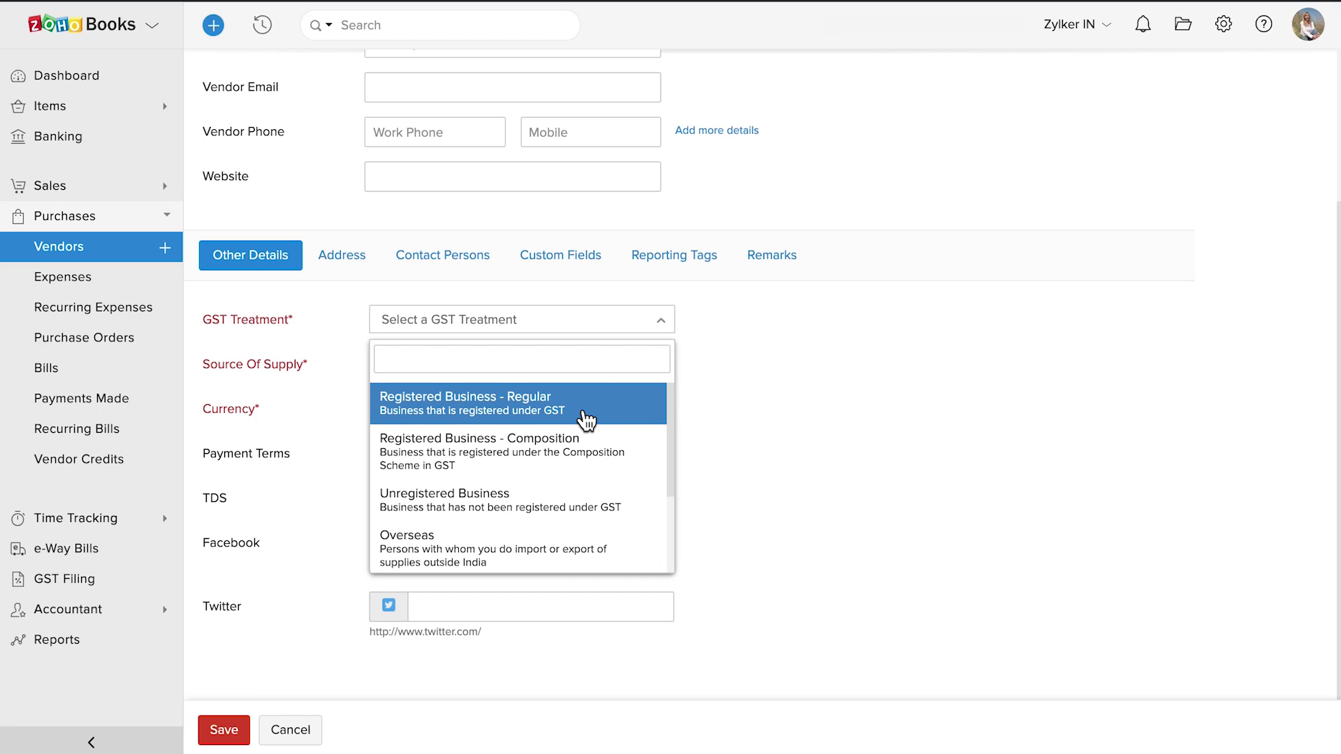
pyautogui.click(585, 419)
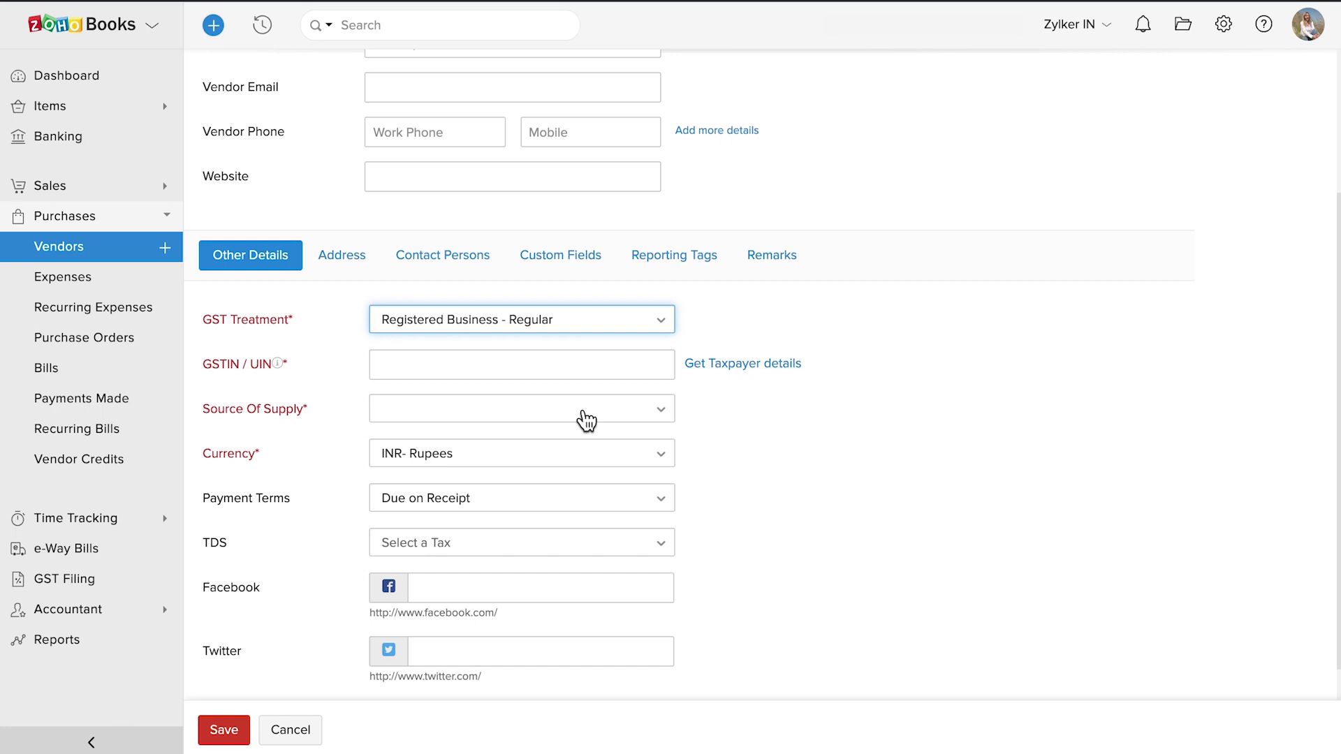
pyautogui.click(537, 369)
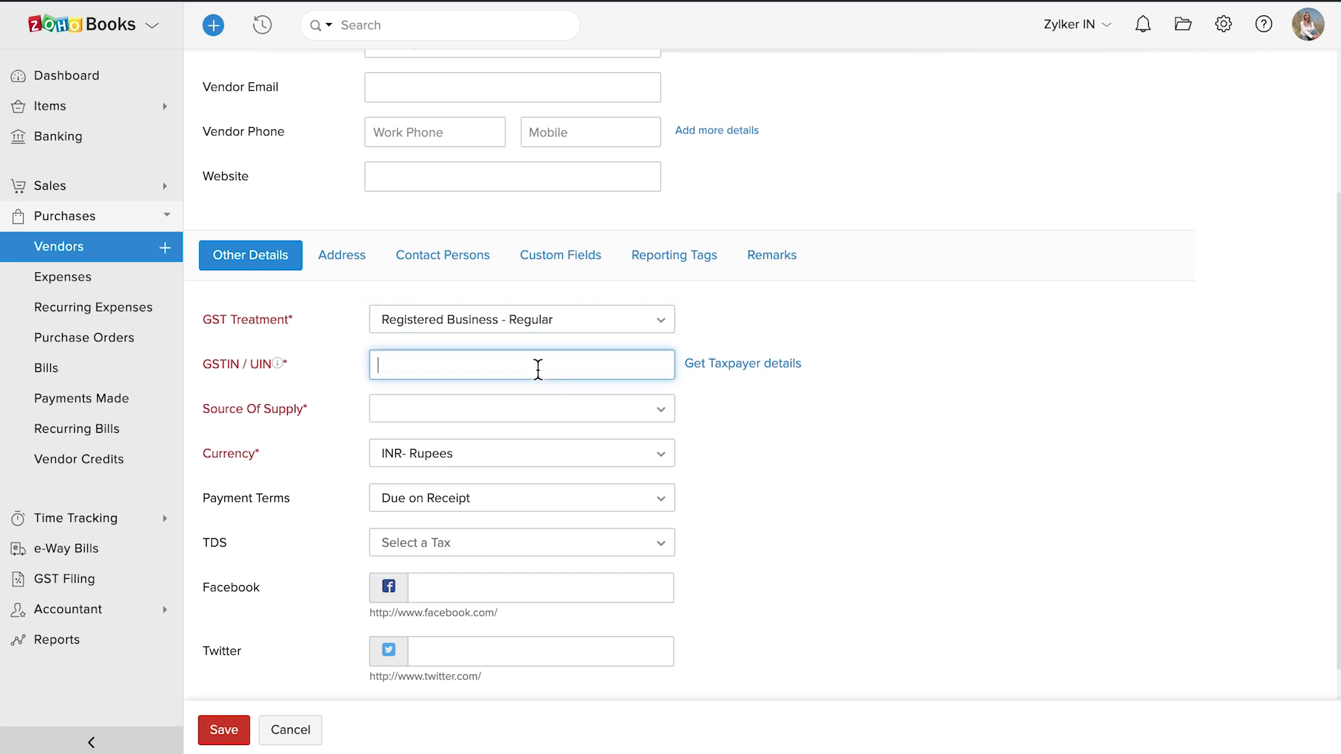
pyautogui.hotkey('ctrl', 'v')
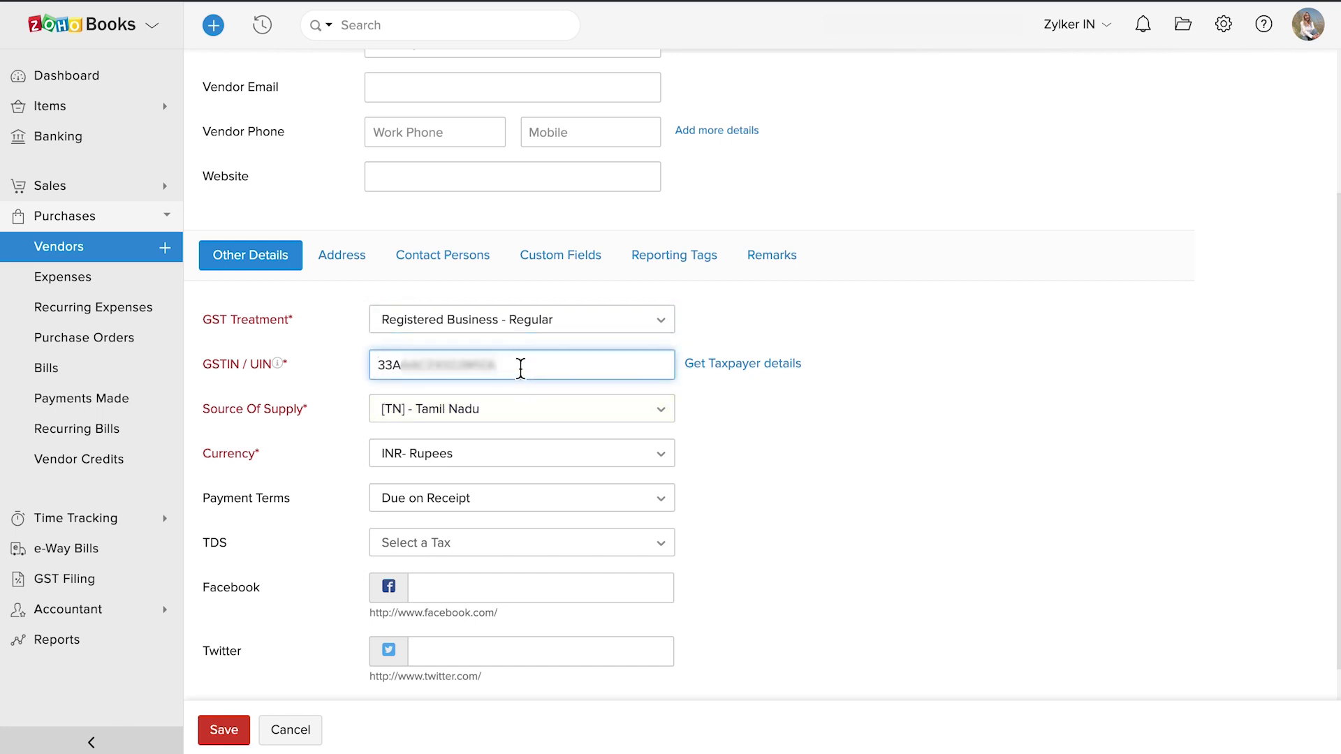
pyautogui.click(751, 366)
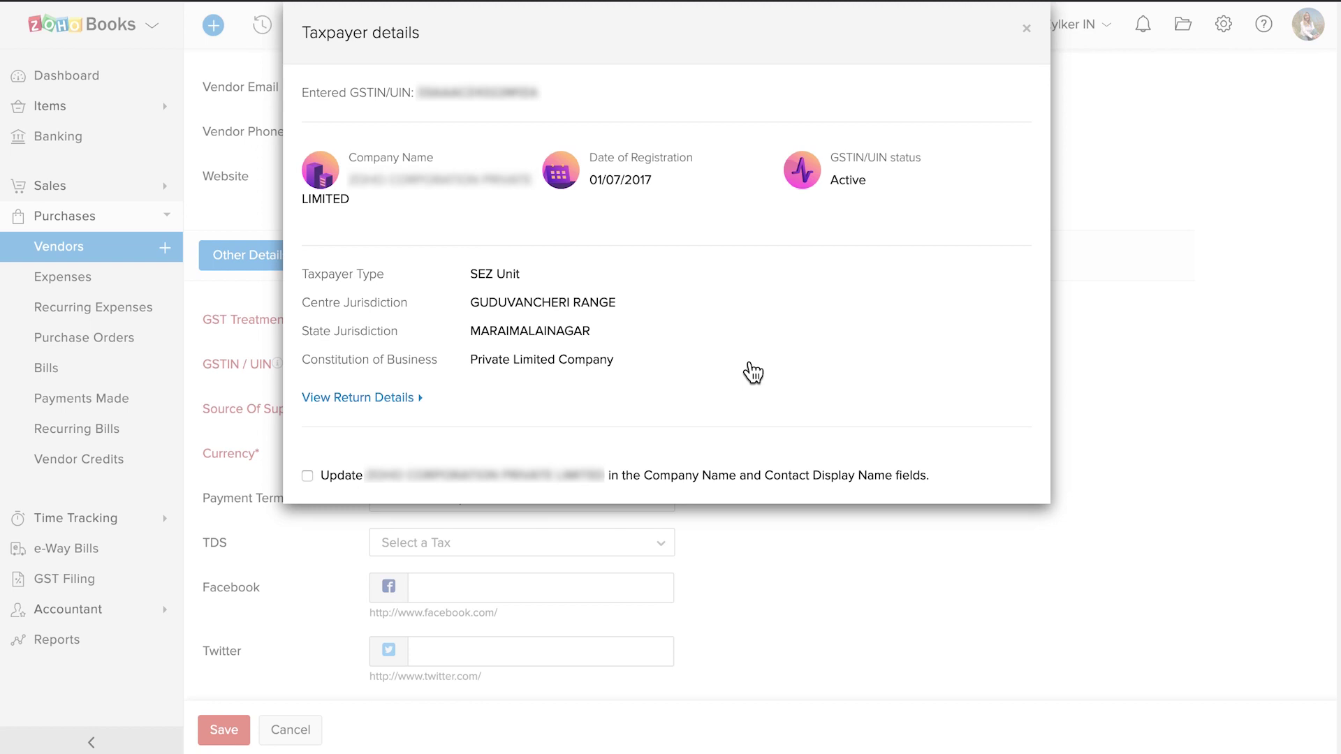
pyautogui.click(307, 476)
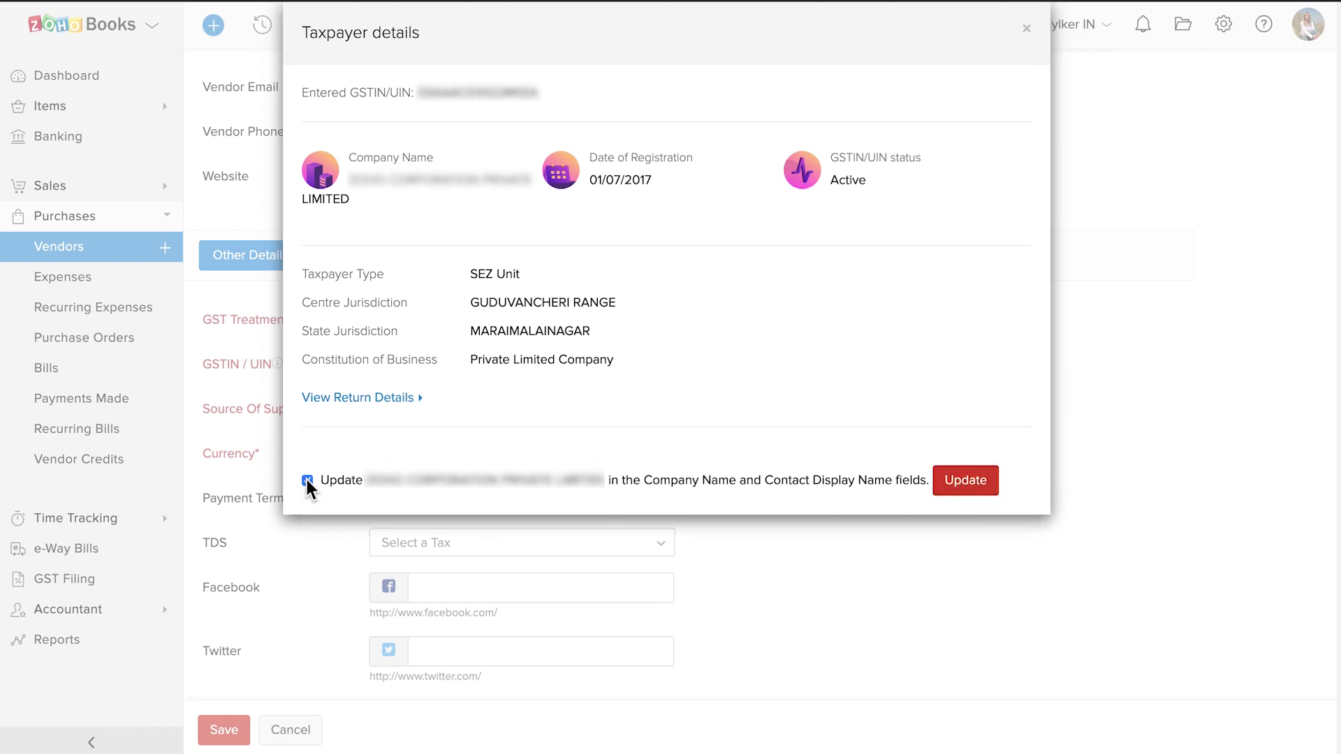
pyautogui.click(307, 480)
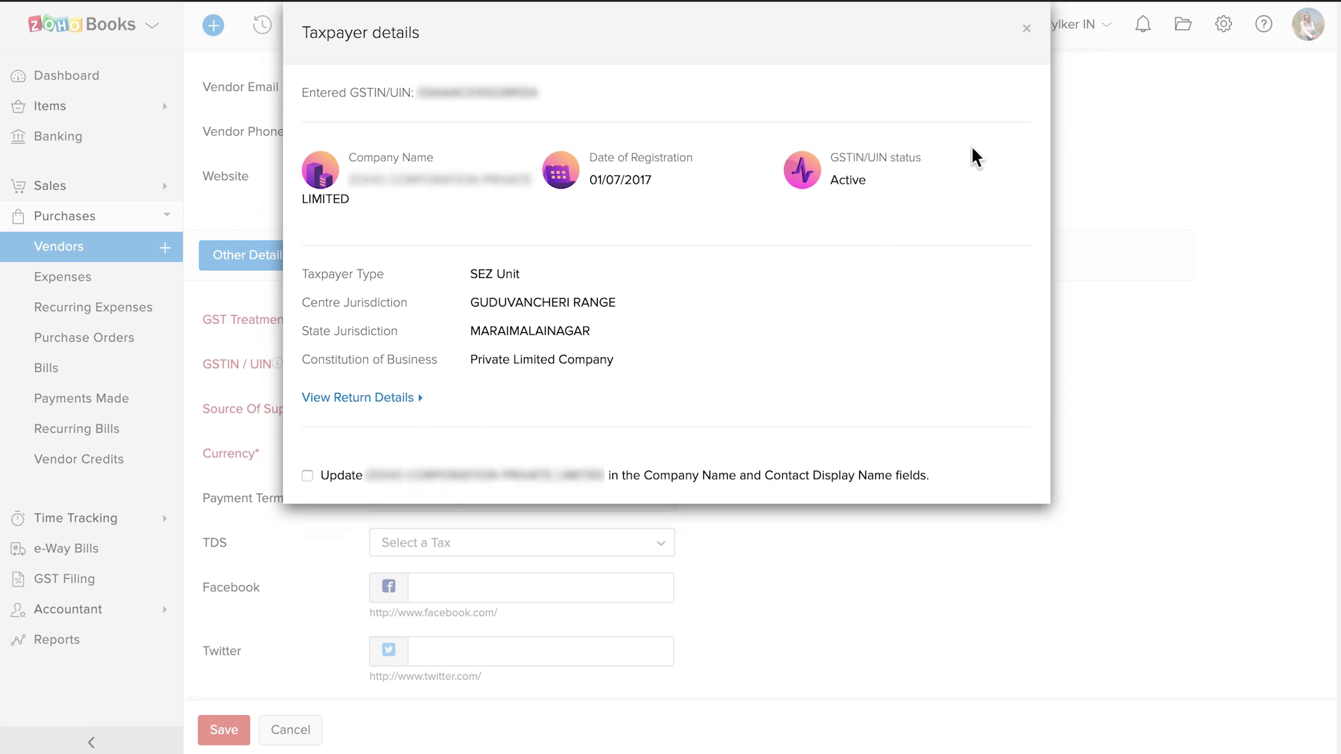
pyautogui.click(1026, 29)
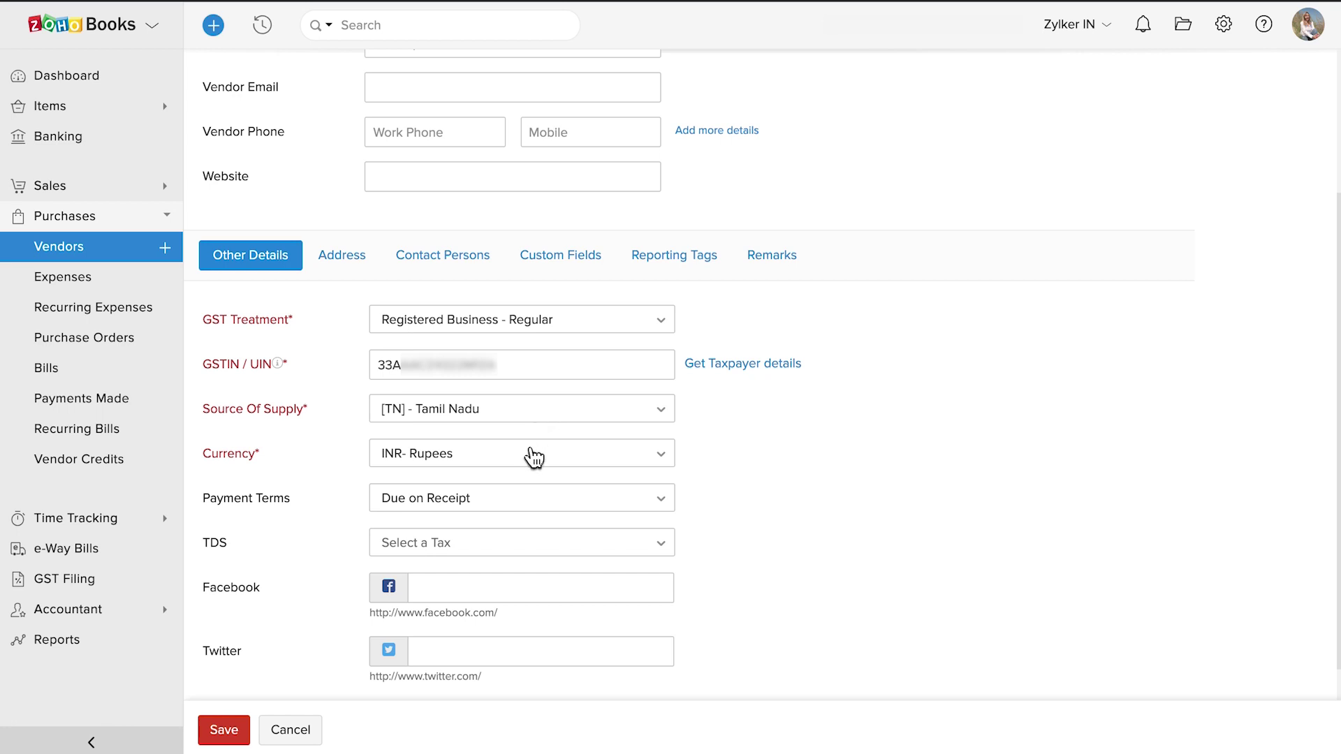
# - Check the payment terms options and leave them at Due on Receipt
pyautogui.click(529, 498)
pyautogui.scroll(-1, 531, 498)
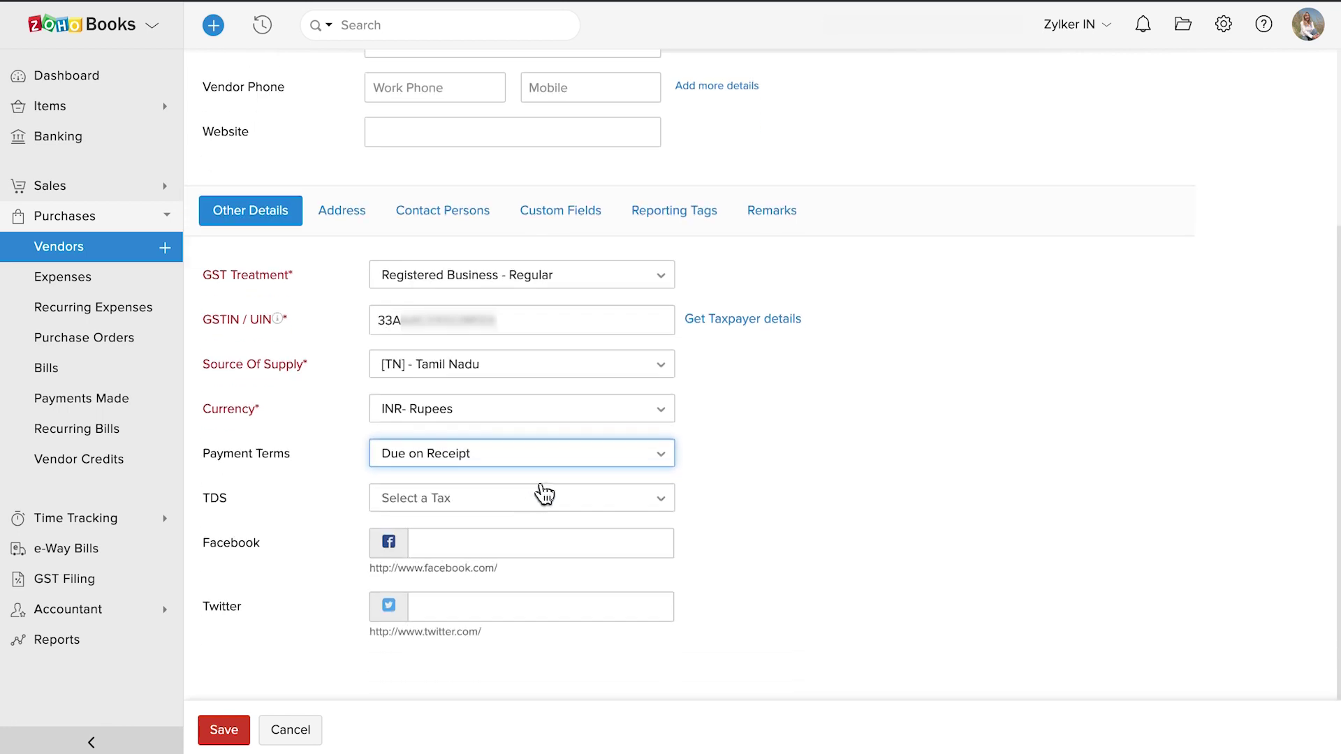
pyautogui.click(578, 459)
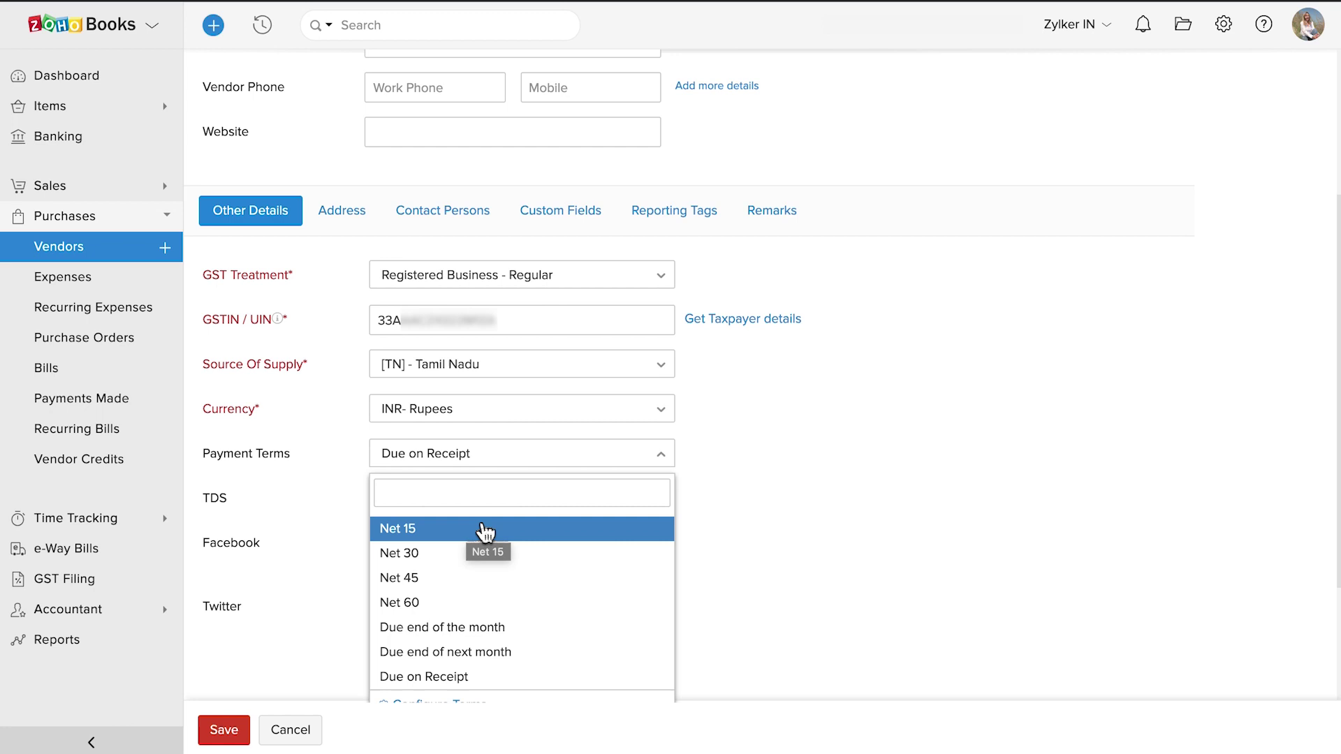
pyautogui.click(738, 485)
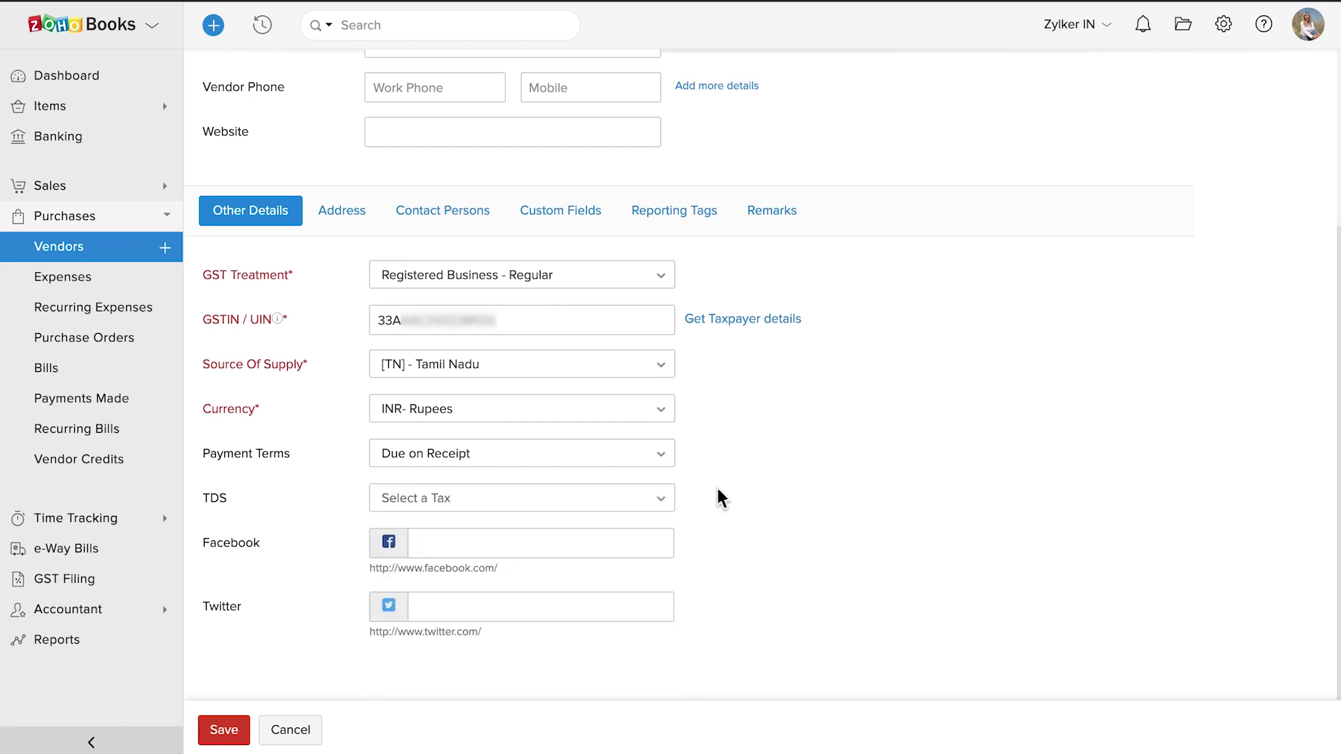
# - Set TDS to Professional Fees - [10 %], then visit the Facebook and Twitter fields
pyautogui.click(650, 500)
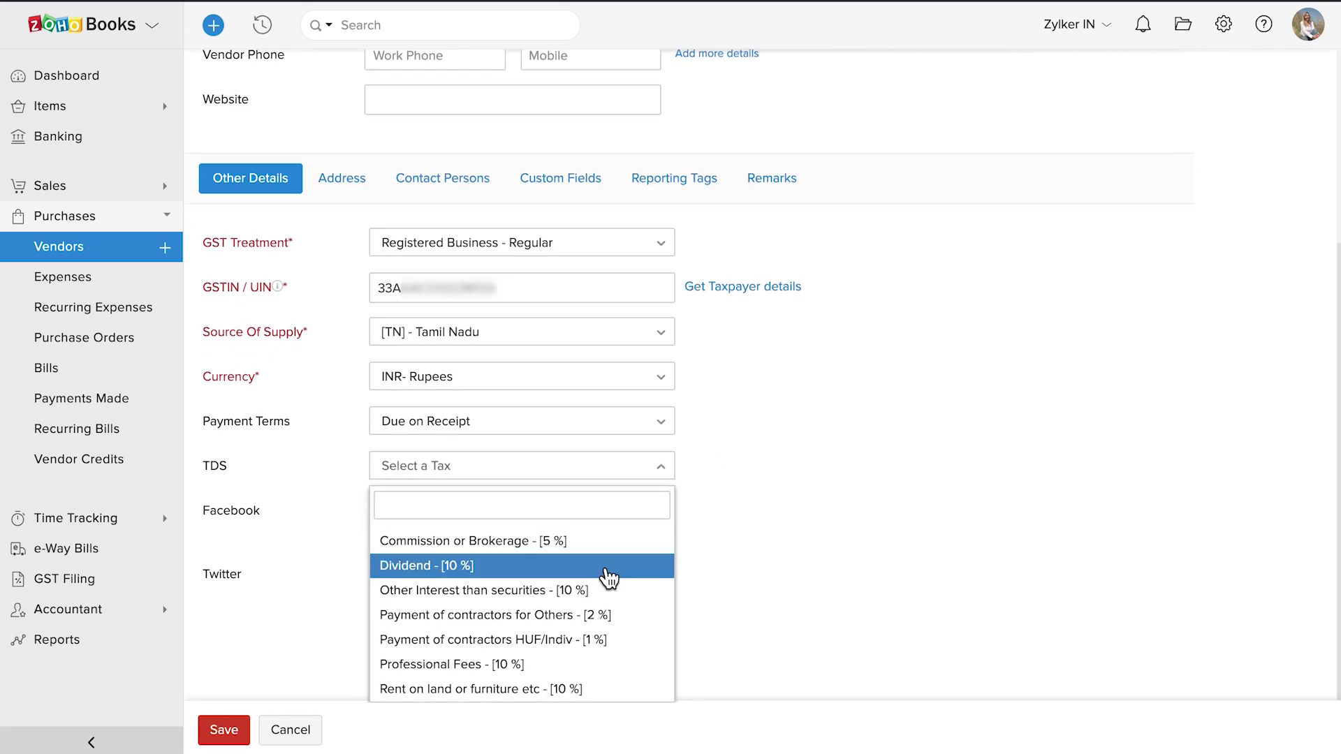
pyautogui.click(554, 664)
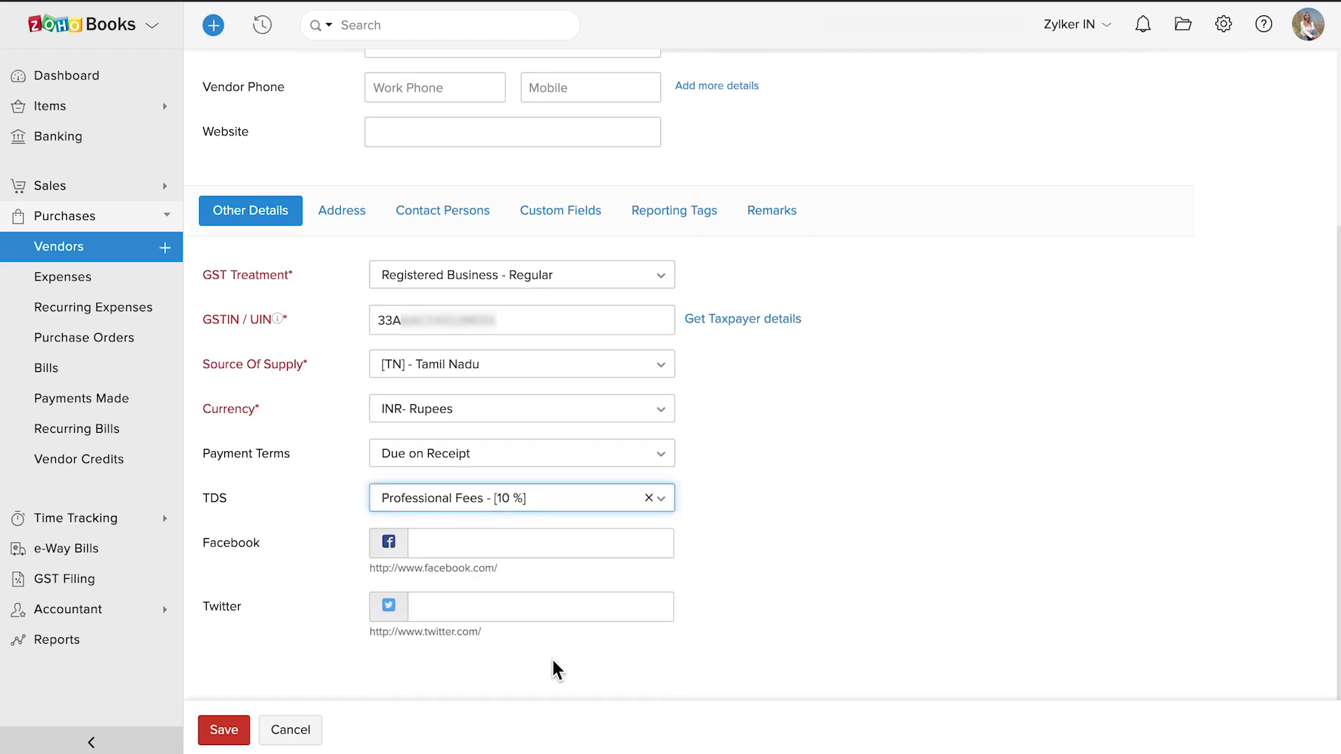
pyautogui.click(519, 541)
pyautogui.click(502, 607)
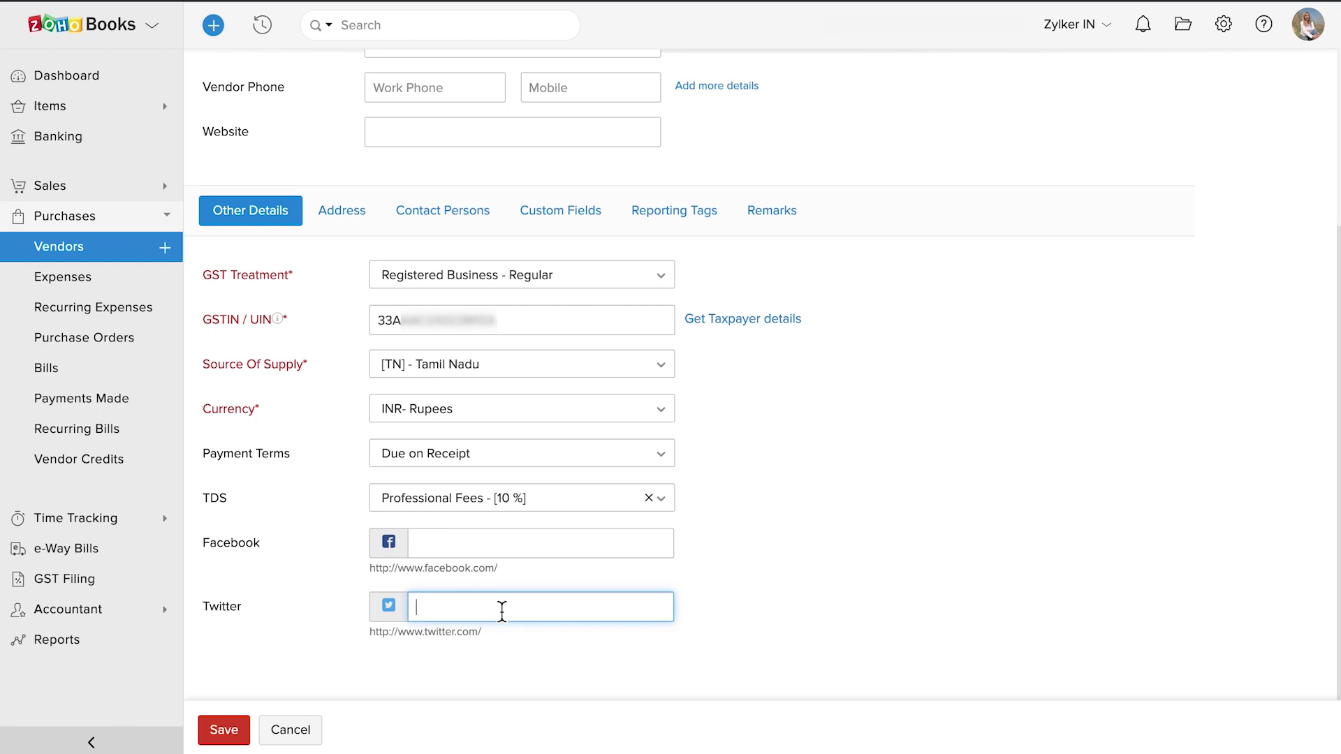
# - Set the billing country to India and copy the billing address to shipping
pyautogui.click(346, 212)
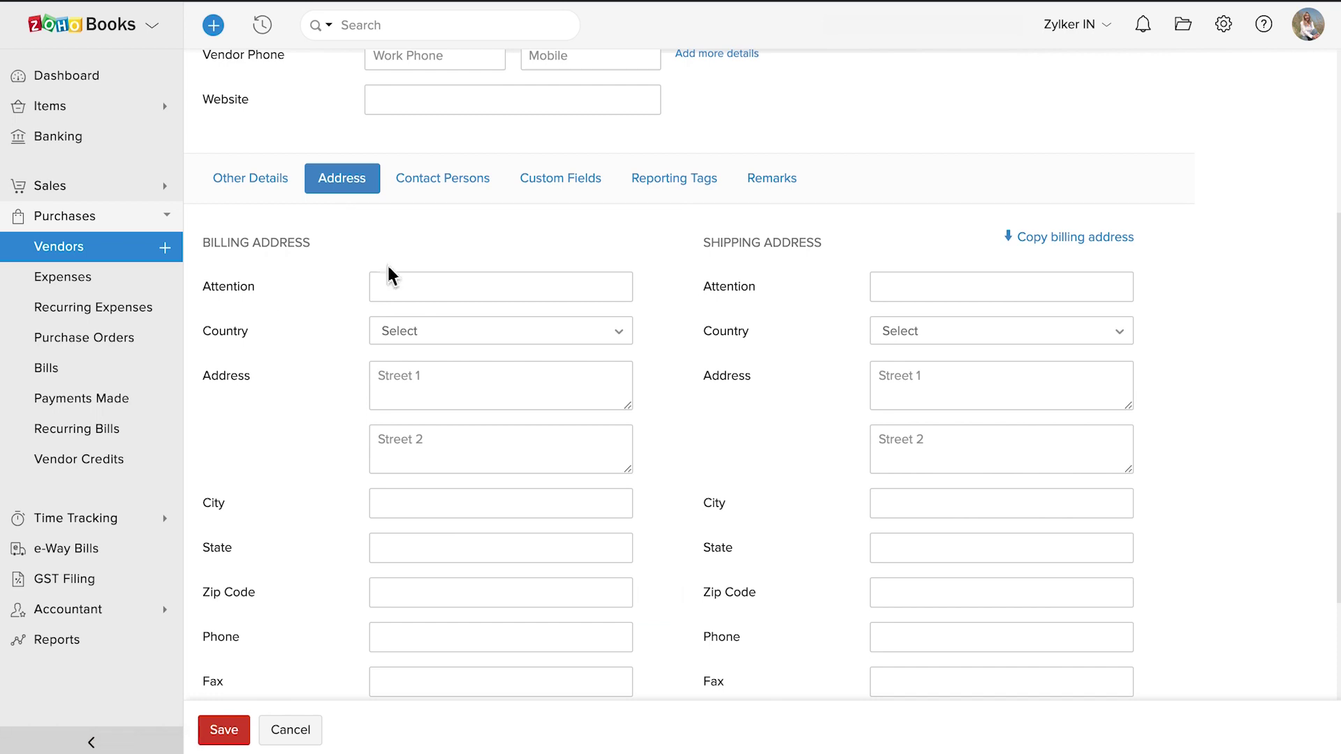
pyautogui.click(466, 336)
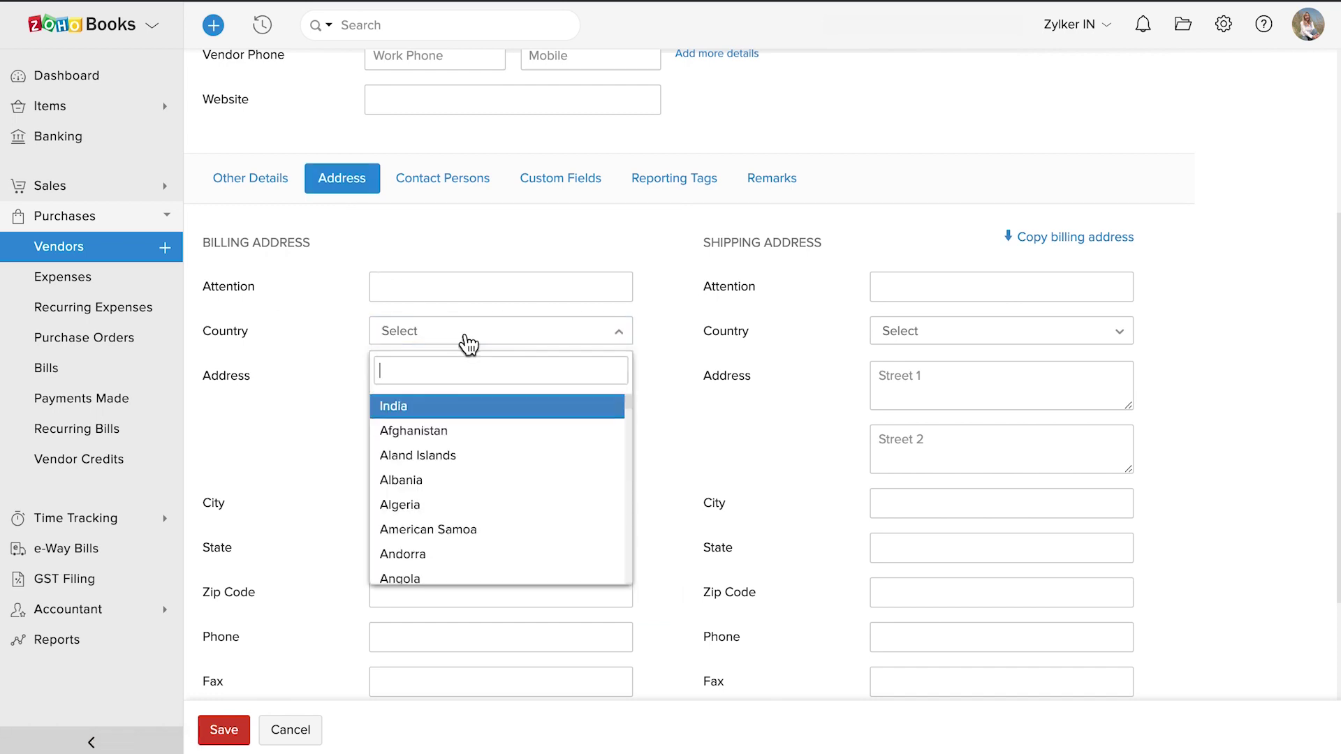
pyautogui.click(439, 410)
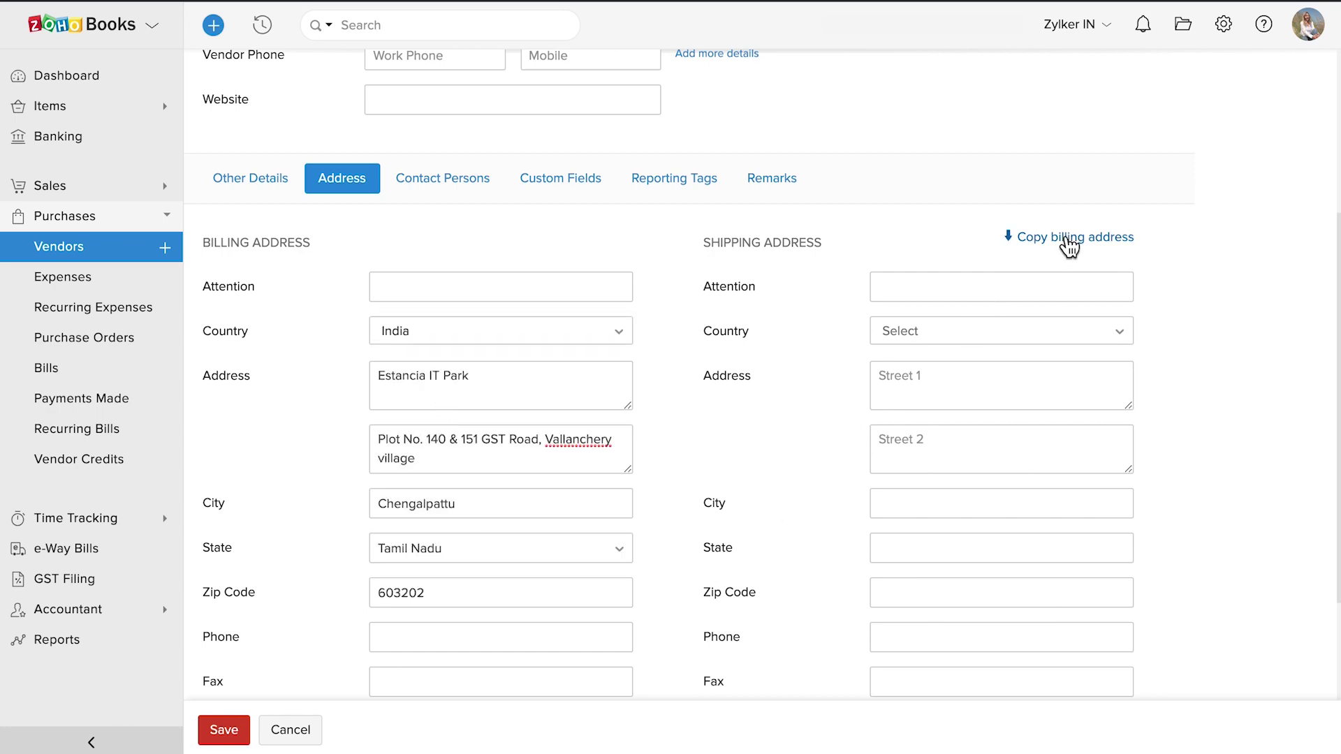
pyautogui.click(1069, 241)
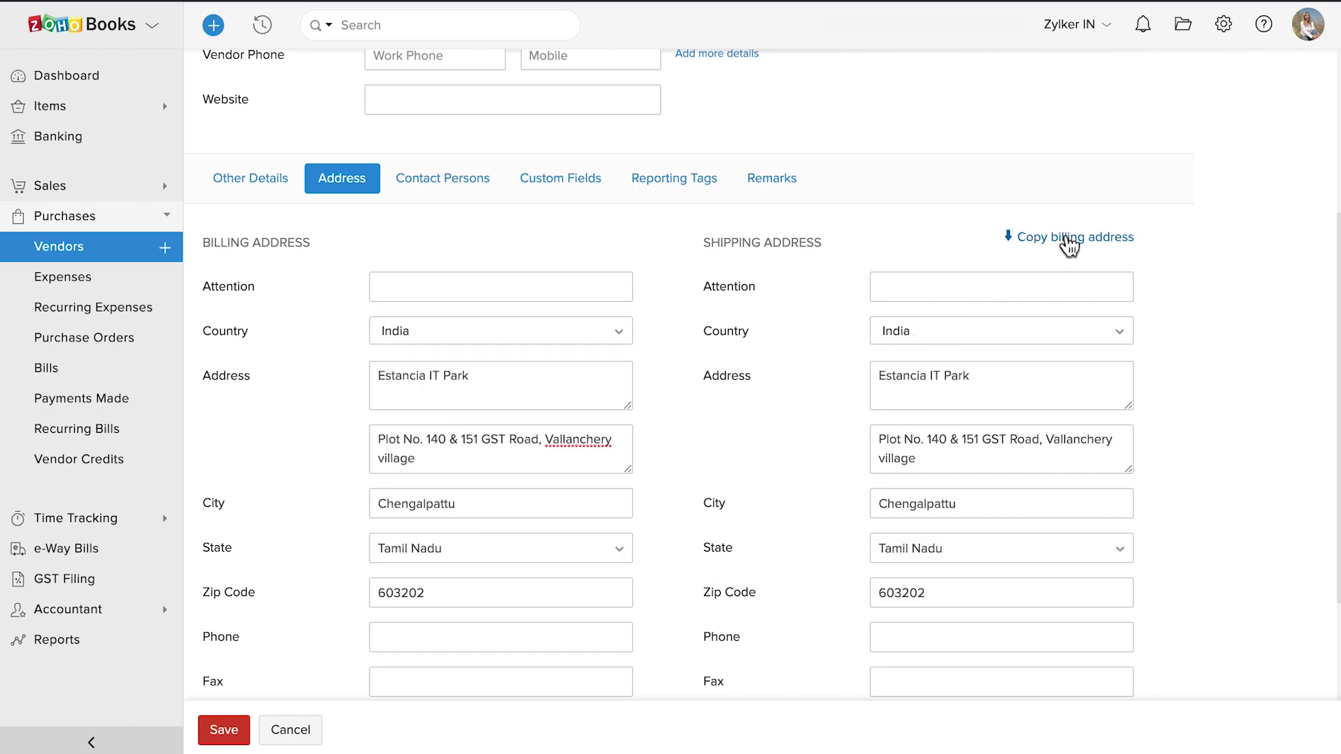
pyautogui.click(474, 186)
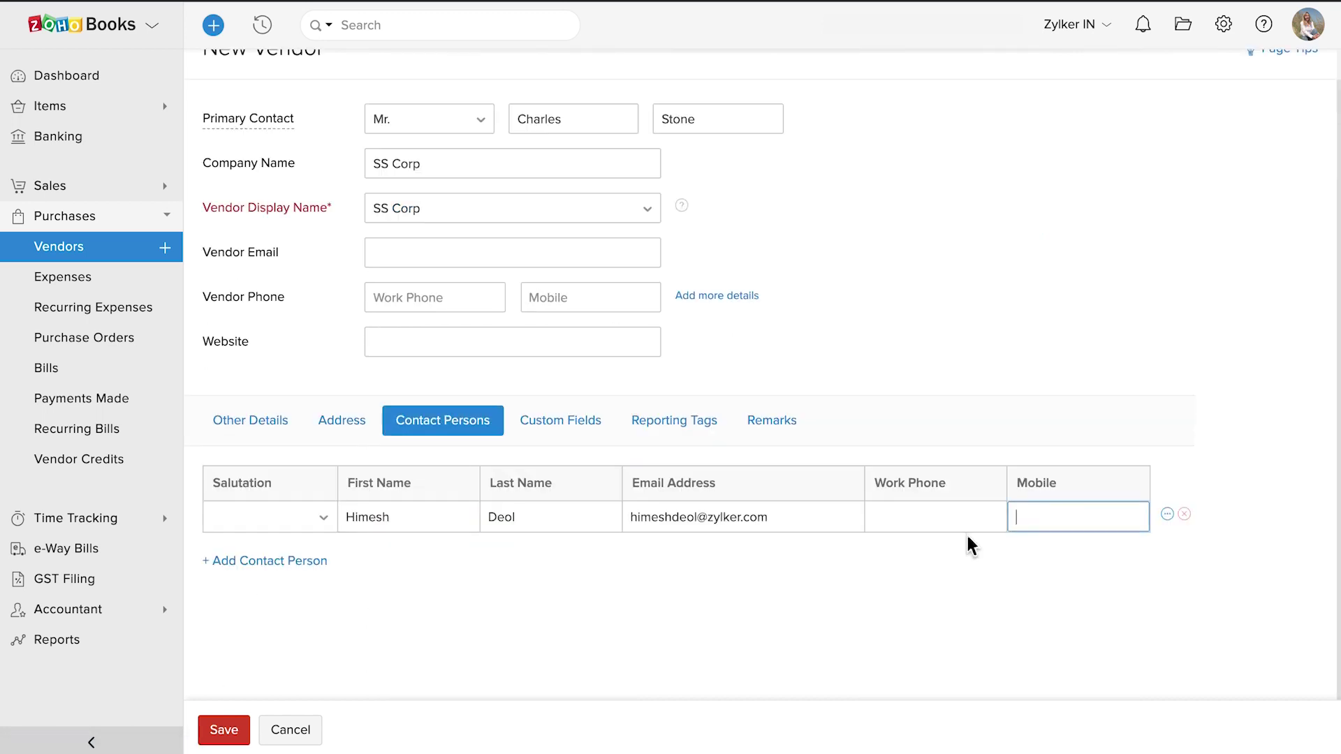
# - Complete the contact person row, then follow the Custom Fields pointer into Settings
pyautogui.click(965, 532)
pyautogui.click(580, 423)
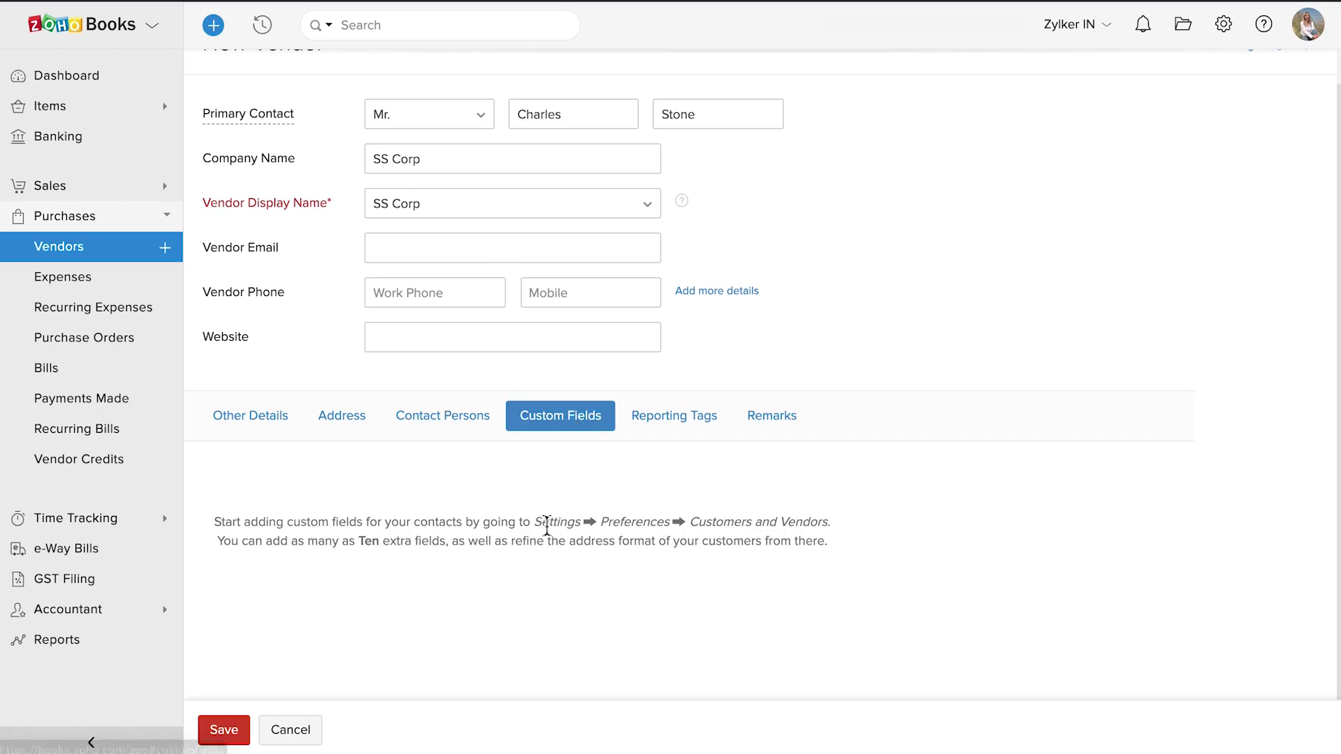
pyautogui.moveTo(535, 522); pyautogui.dragTo(830, 528)
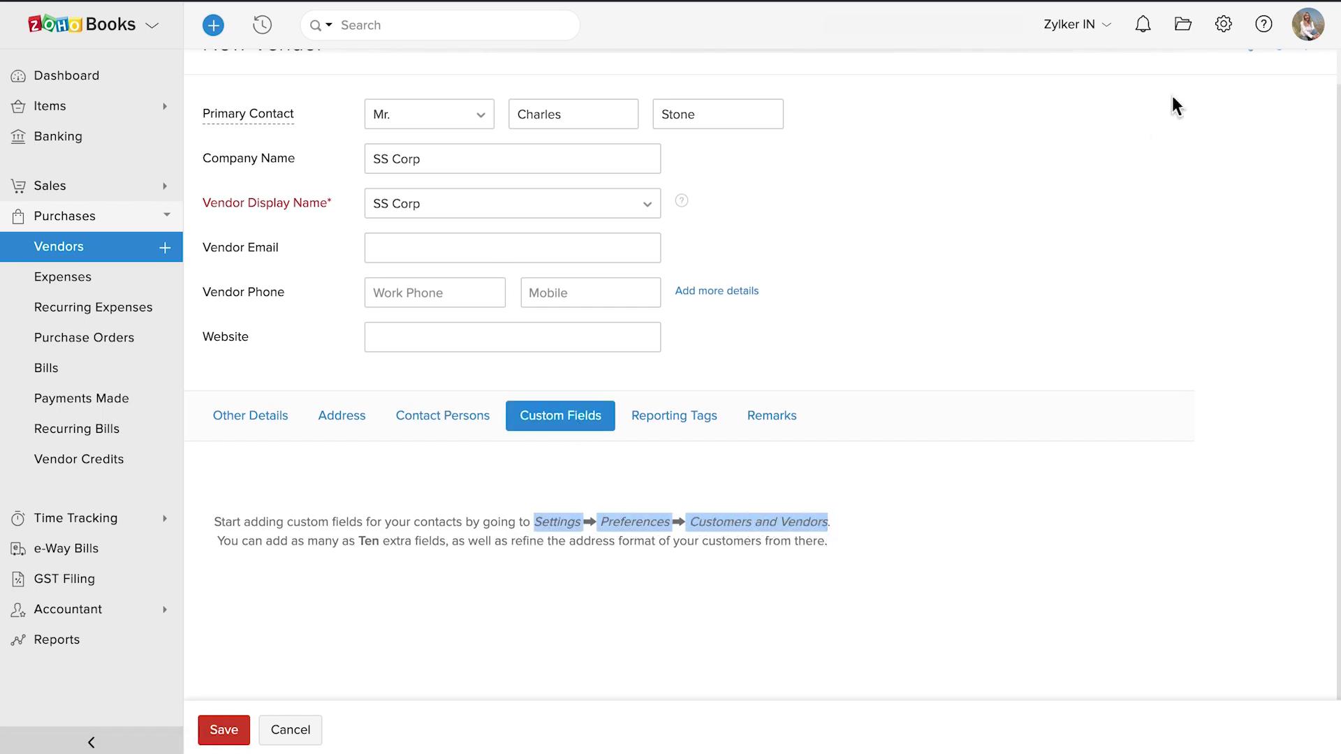
pyautogui.click(1223, 26)
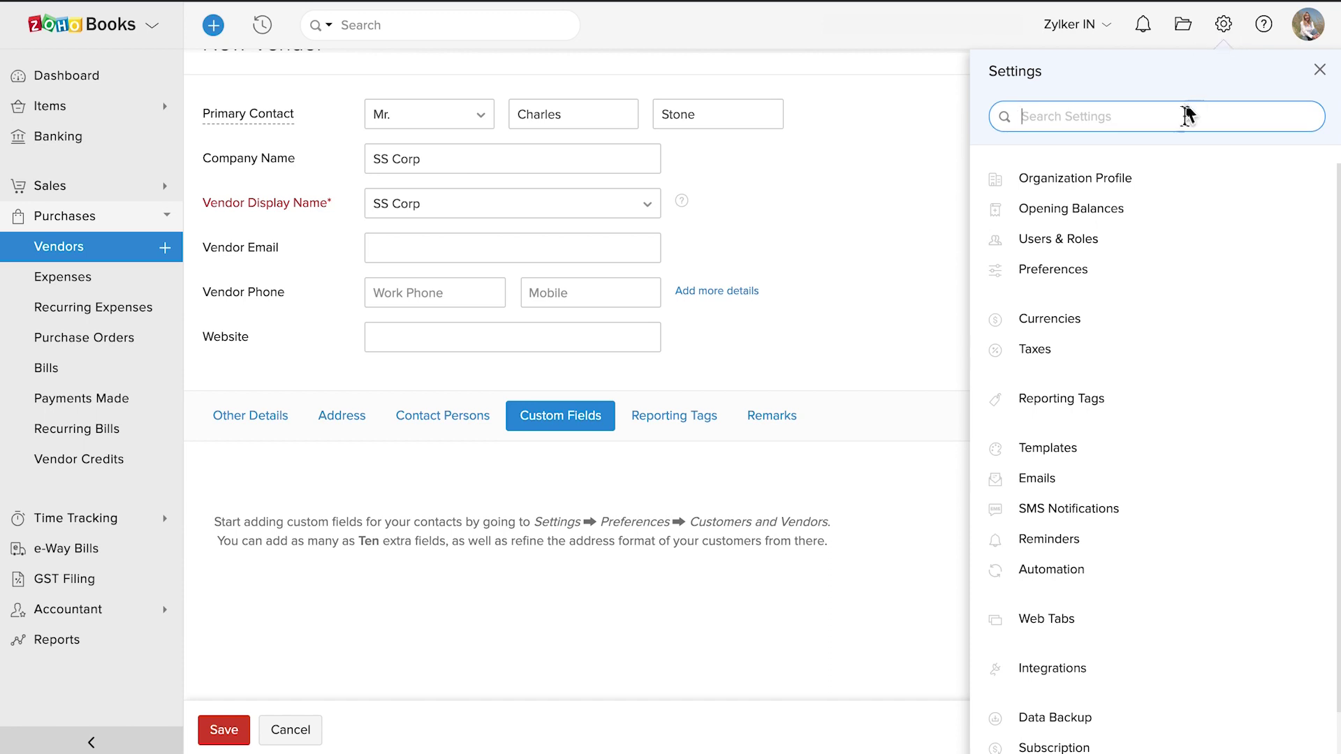
# - Create a Number custom field 'supplier reference number' in Customers and Vendors preferences
pyautogui.click(1099, 273)
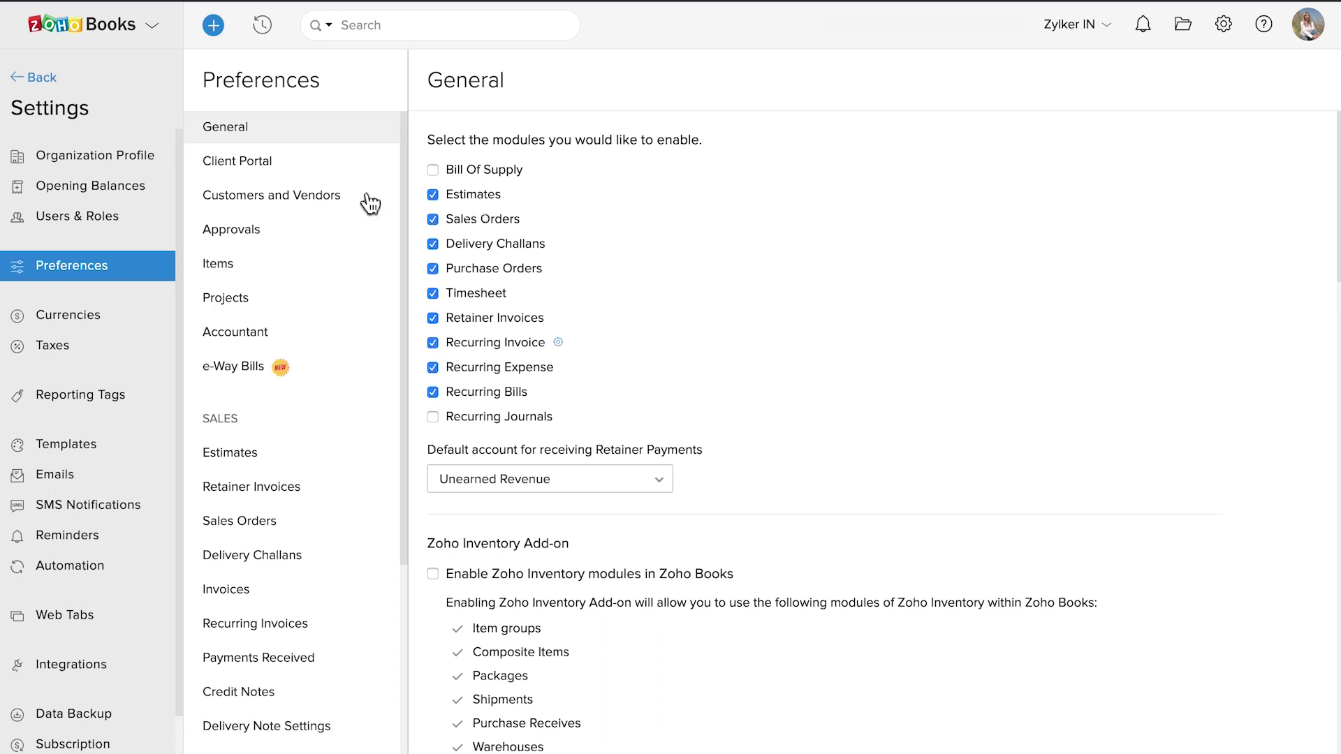
pyautogui.click(338, 199)
pyautogui.click(562, 139)
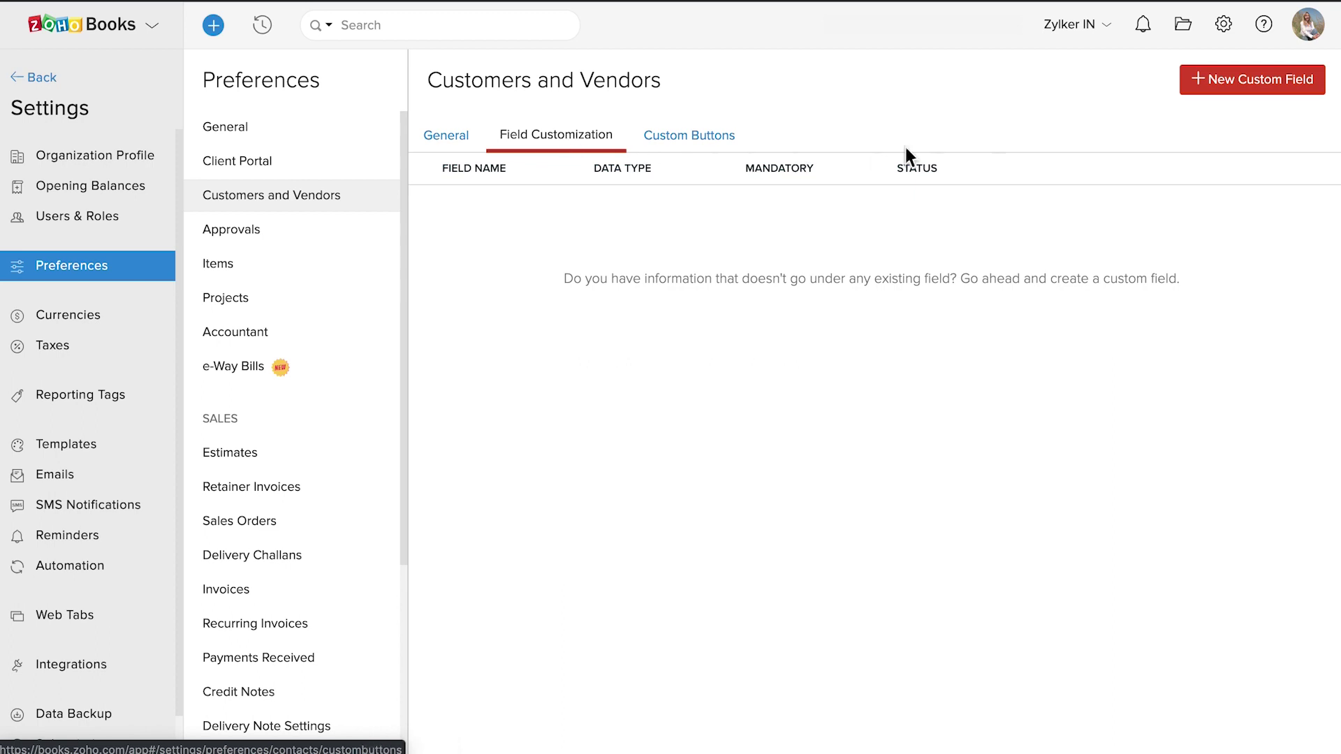
pyautogui.click(1242, 70)
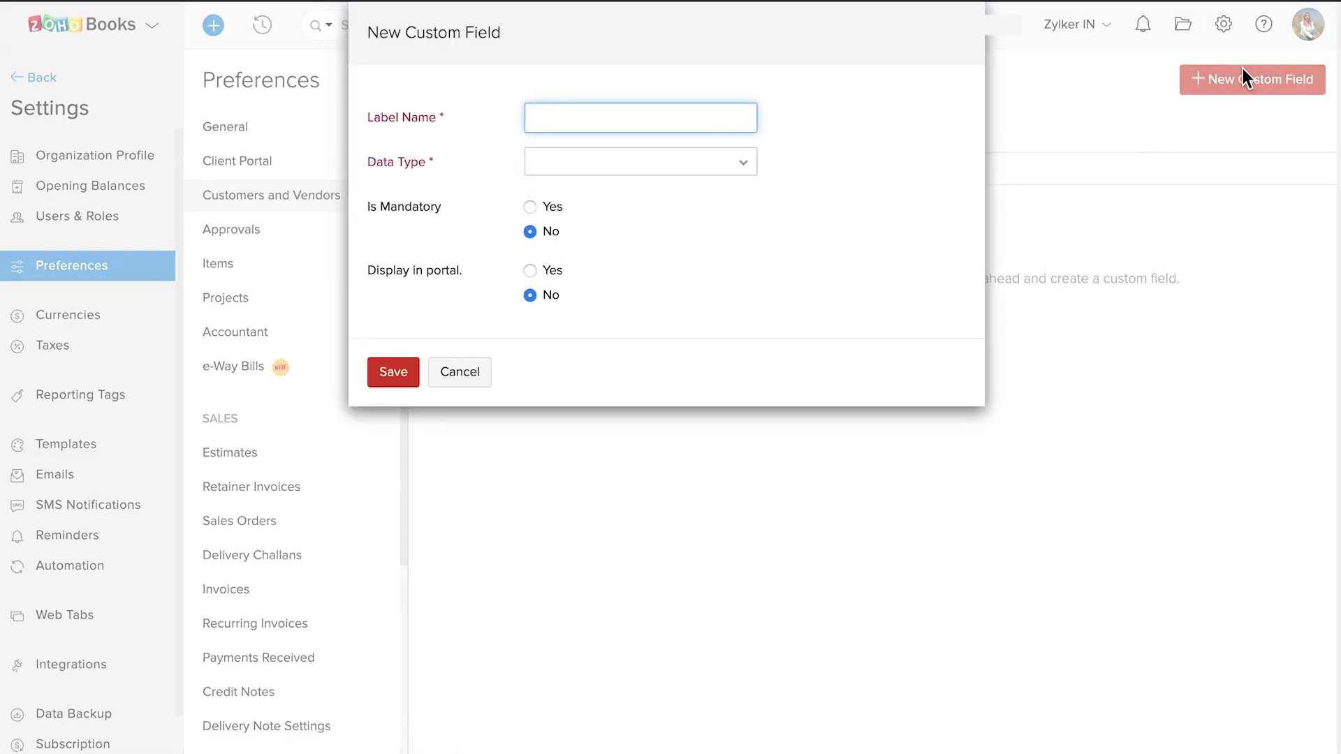
pyautogui.write('supplier reference number')
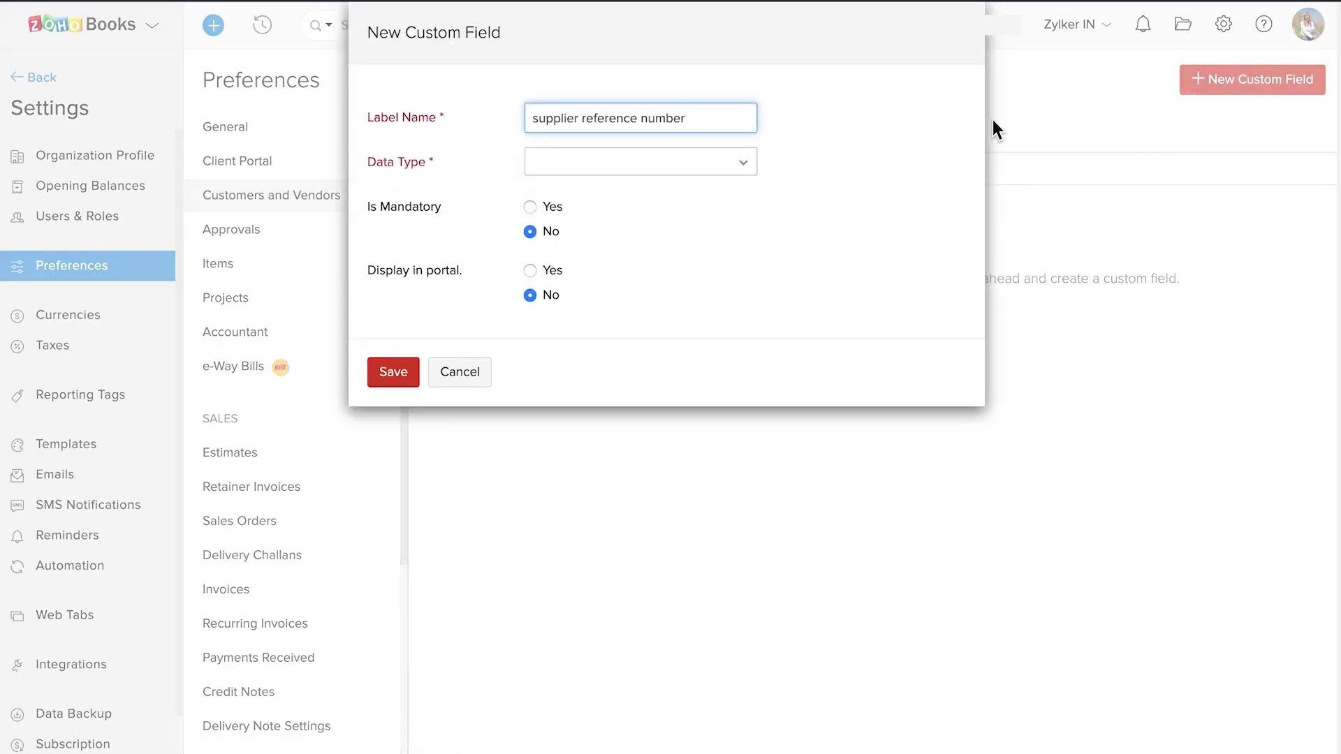
pyautogui.click(731, 166)
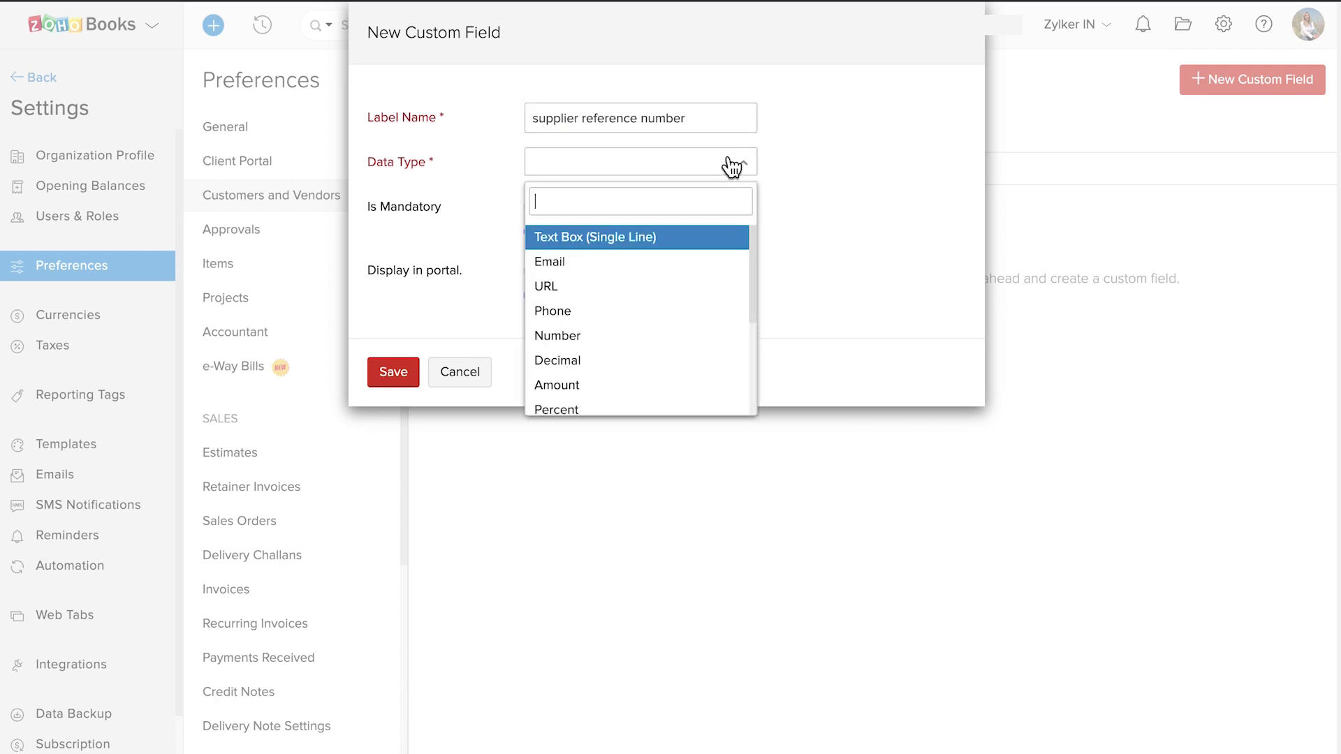
pyautogui.click(557, 335)
pyautogui.scroll(-3, 419, 646)
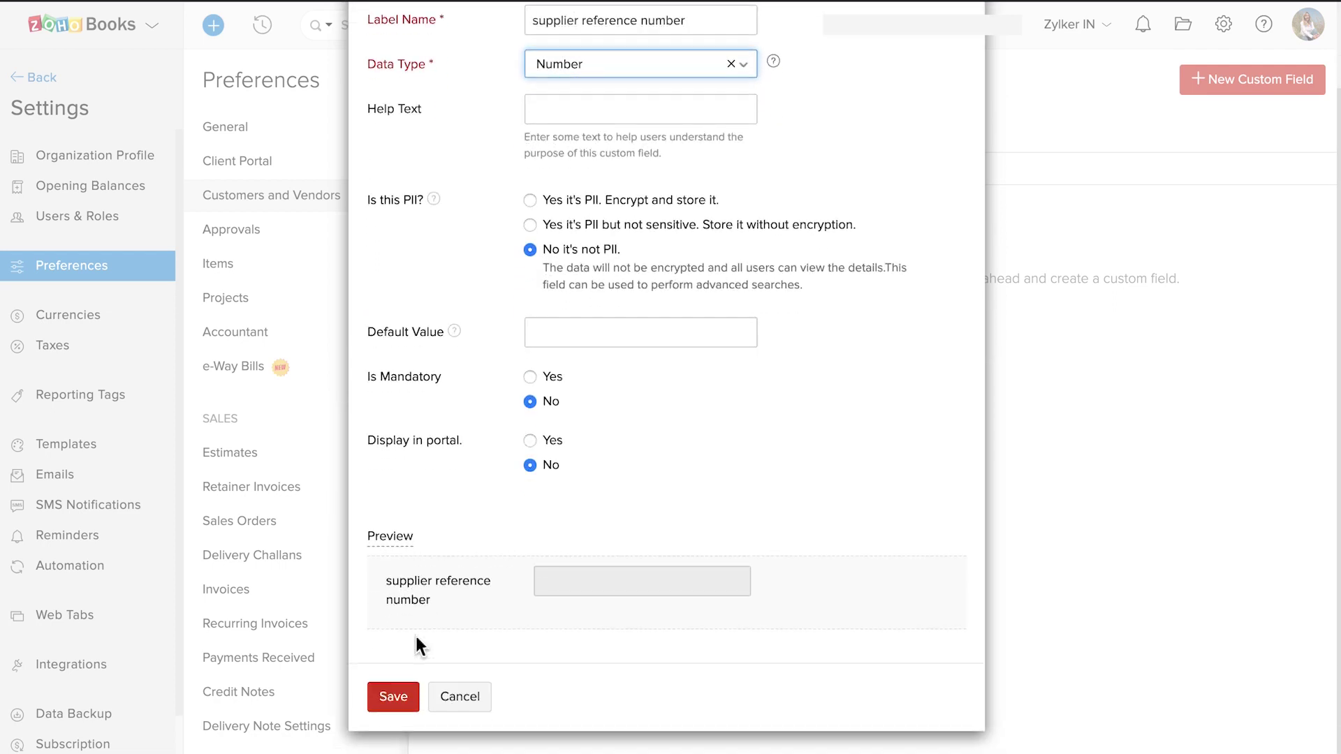
pyautogui.click(391, 697)
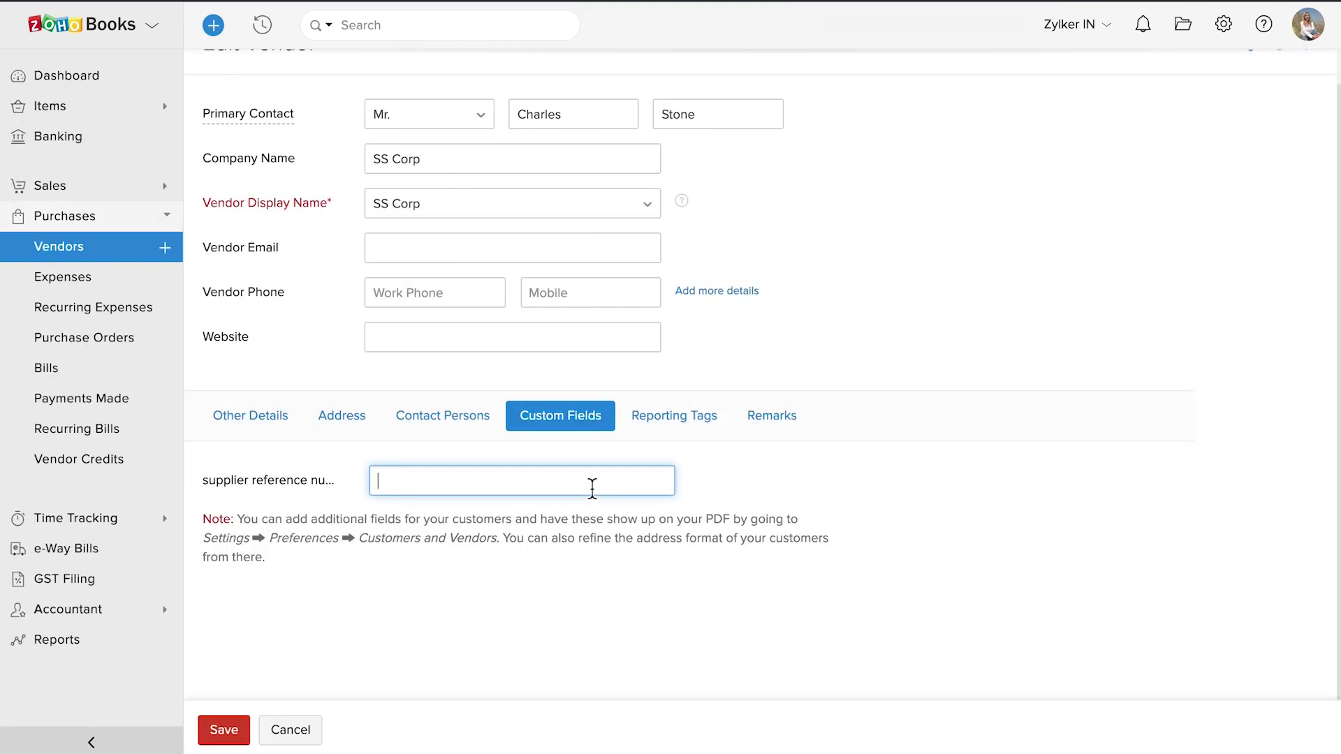
# - Show the vendor's Reporting Tags section, which has no reporting tags yet
pyautogui.click(719, 474)
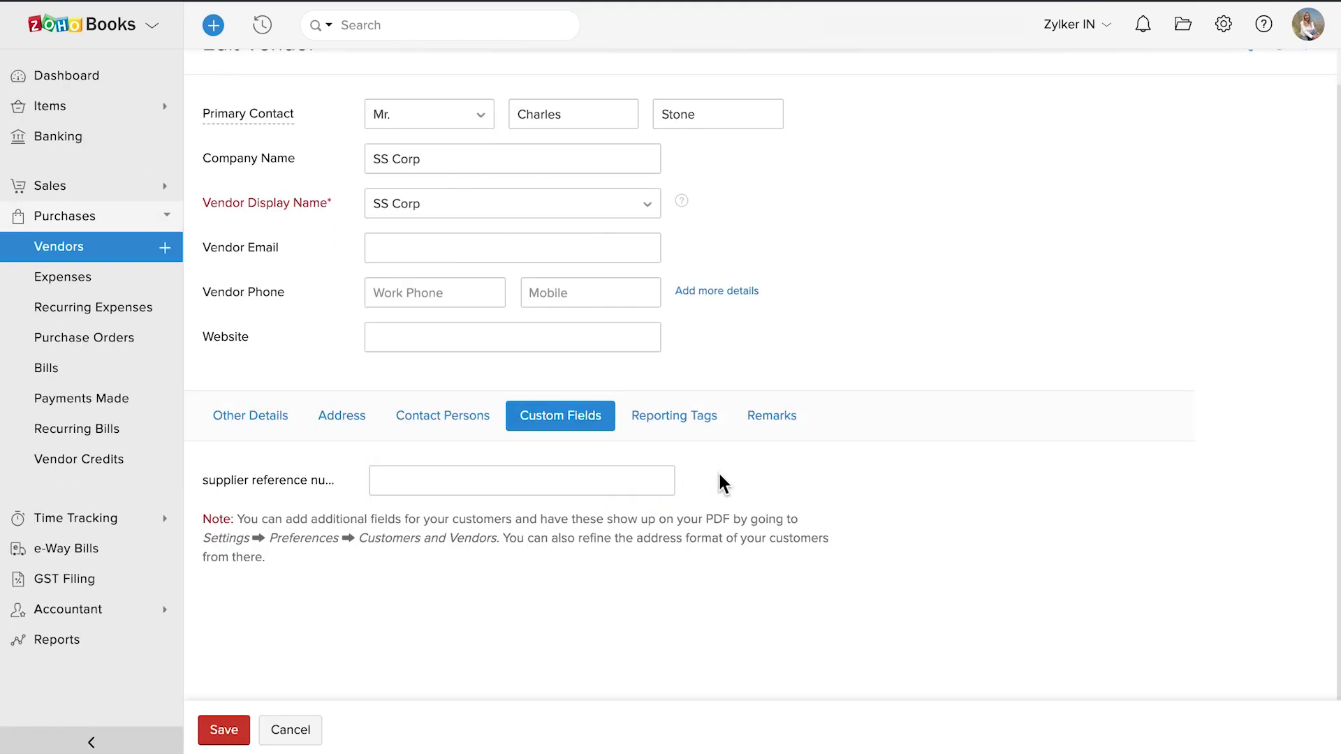
pyautogui.click(681, 423)
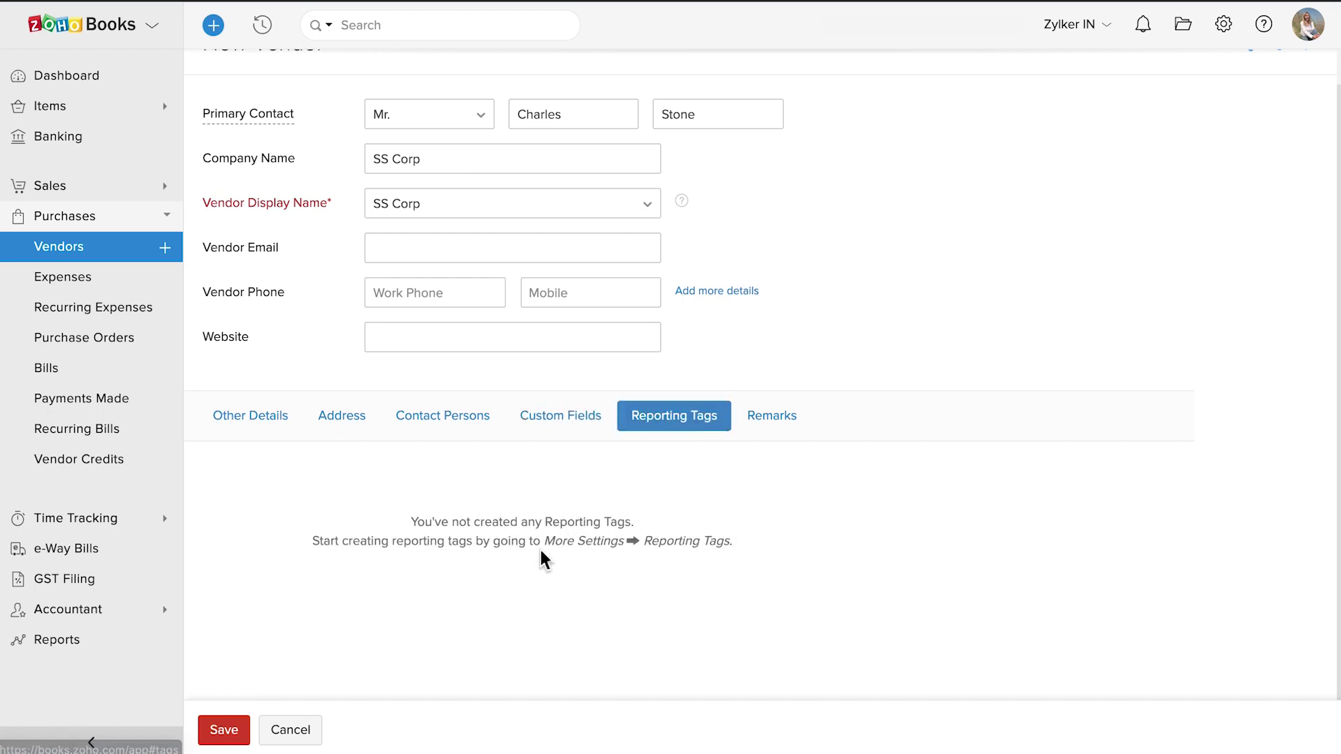
pyautogui.moveTo(576, 541); pyautogui.dragTo(747, 542)
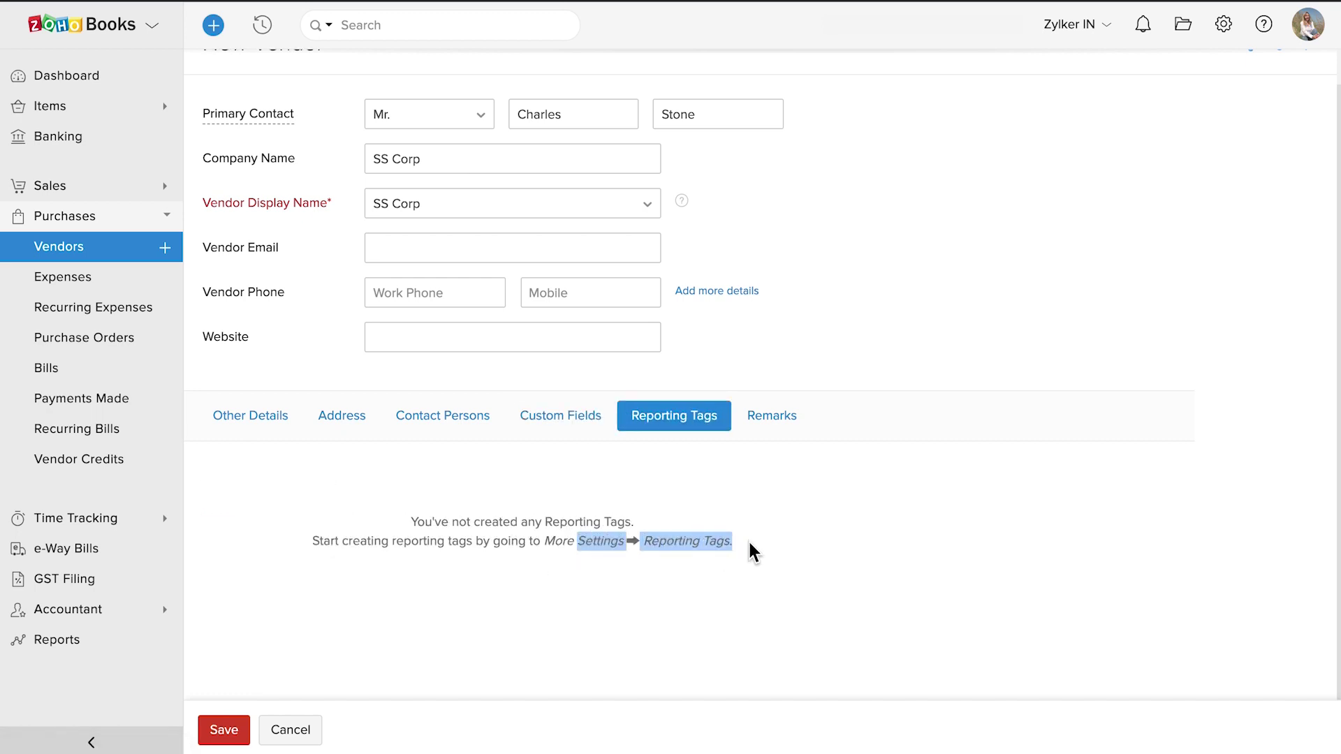
pyautogui.click(747, 538)
pyautogui.click(1223, 26)
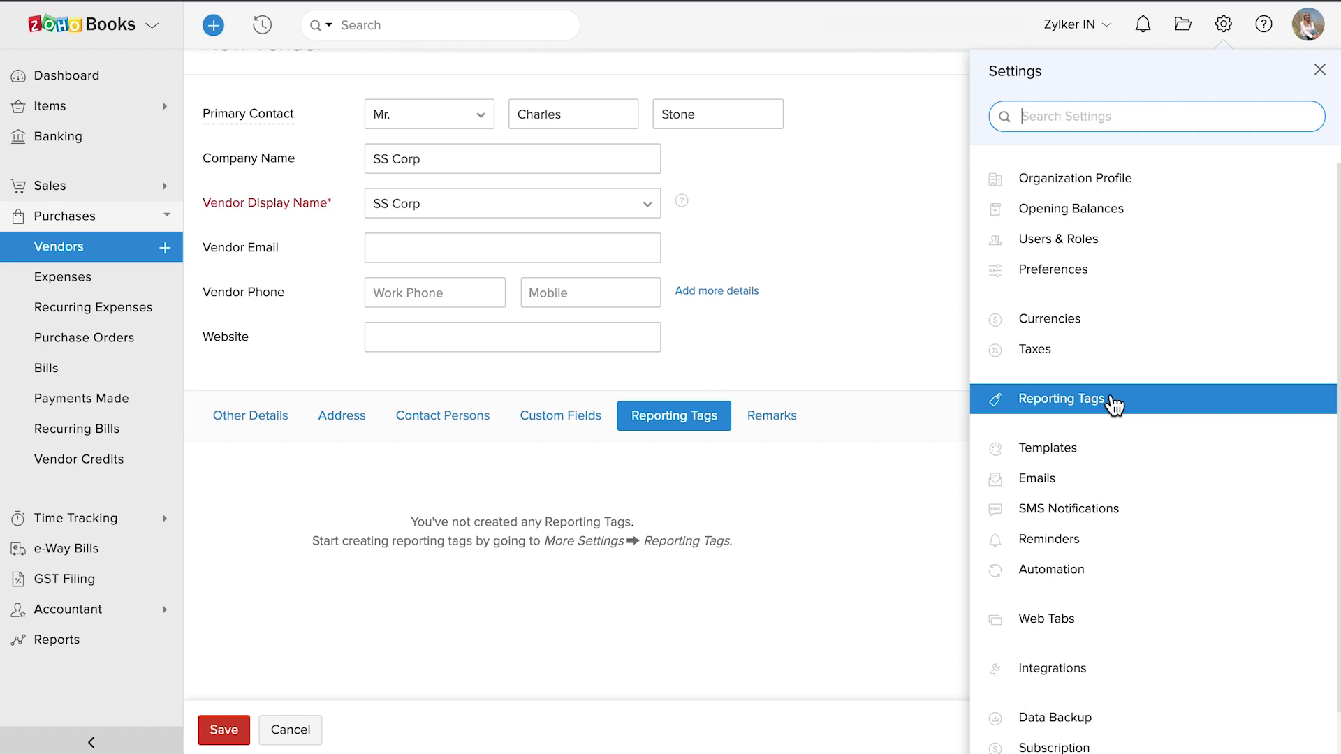
# - Add the internal remark "He doesn't attend calls on Sunday" and save the vendor
pyautogui.click(775, 425)
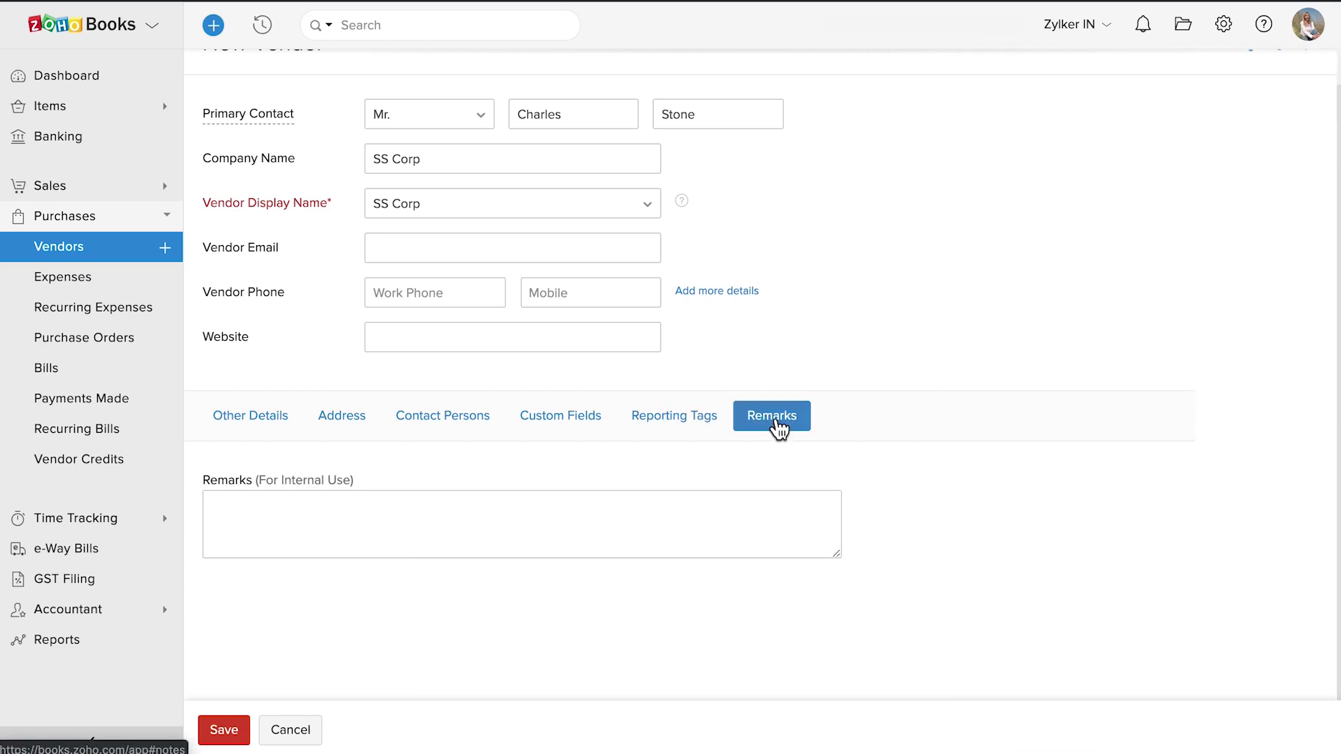
pyautogui.click(503, 523)
pyautogui.write("He doesn't attend calls on Sunday.")
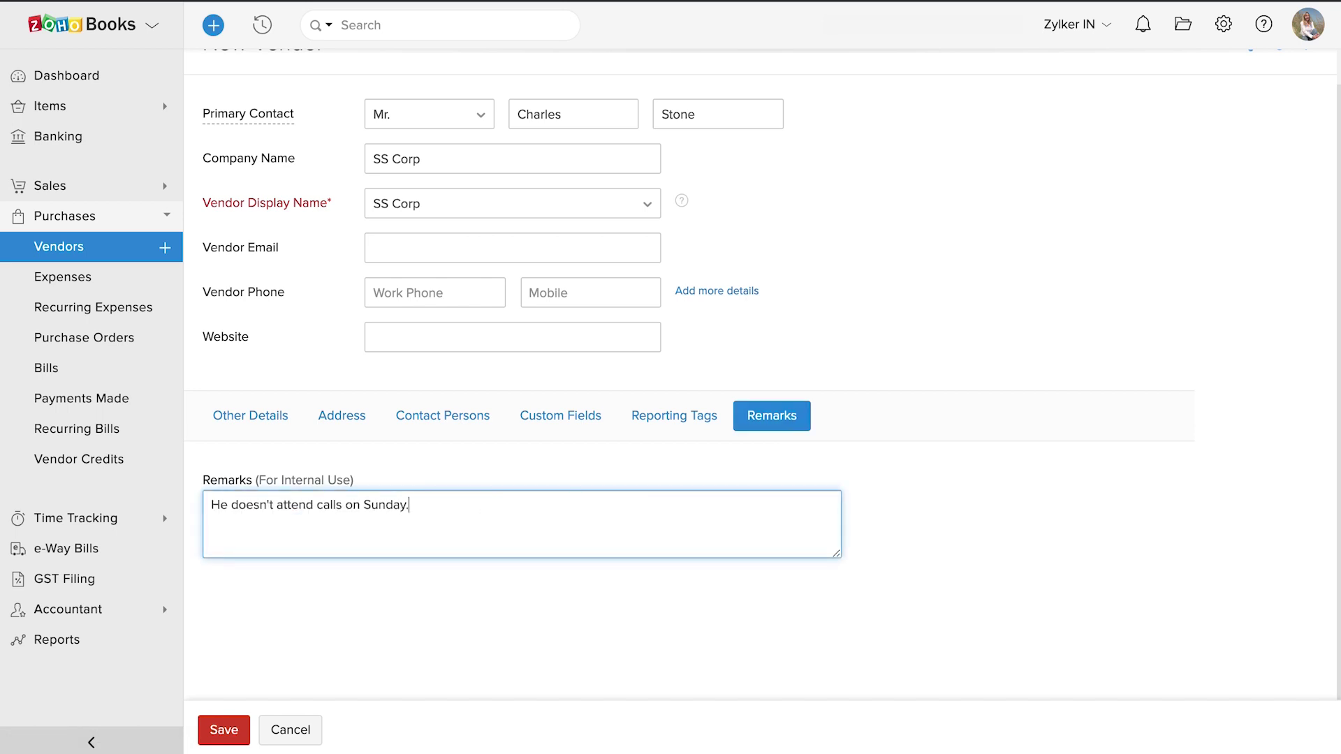
pyautogui.click(363, 602)
pyautogui.click(217, 732)
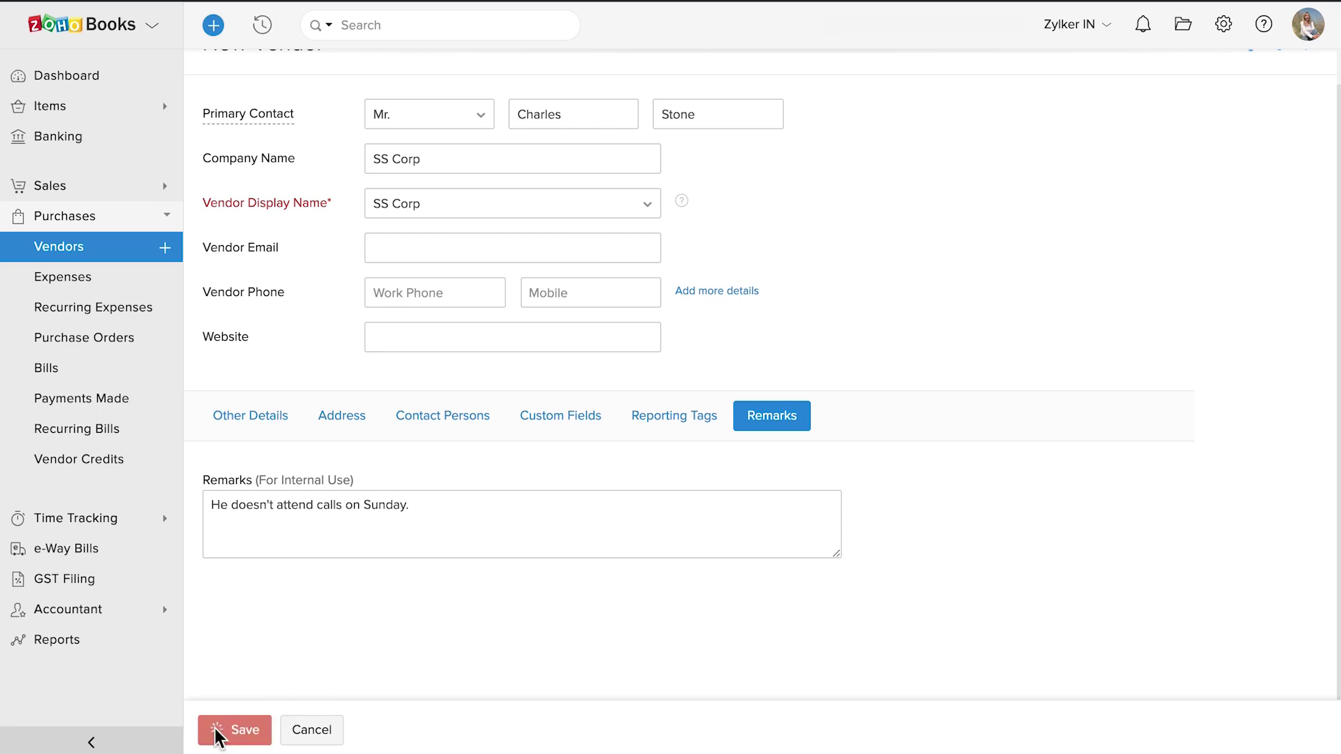